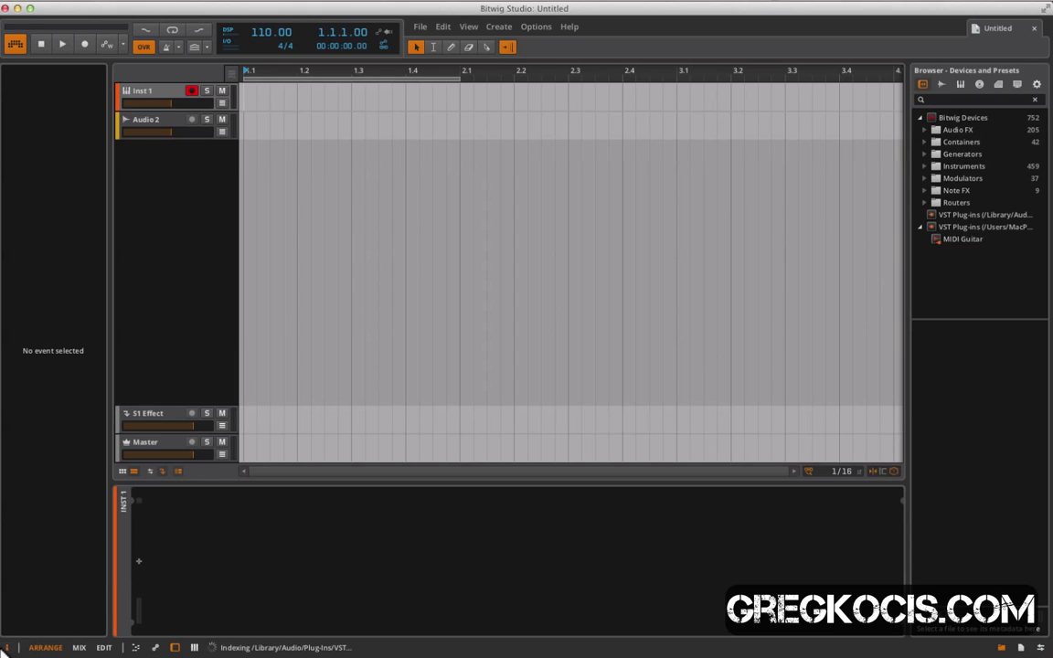
Cycle through the mixer/launcher, piano roll and mixer-strip layouts, then return to the arrangement
click(78, 647)
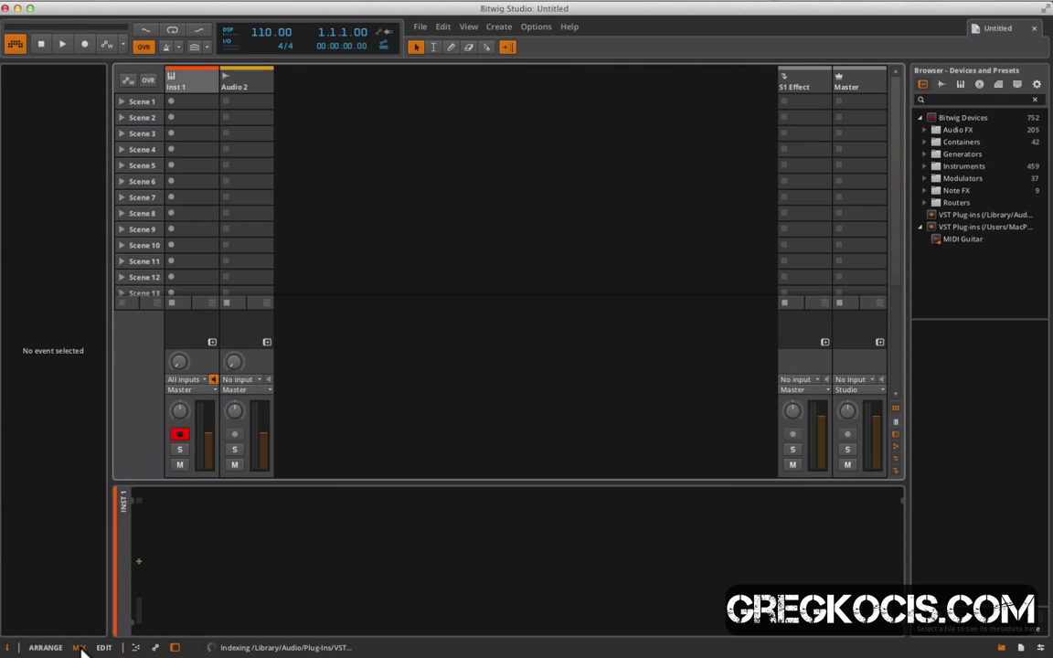
click(104, 647)
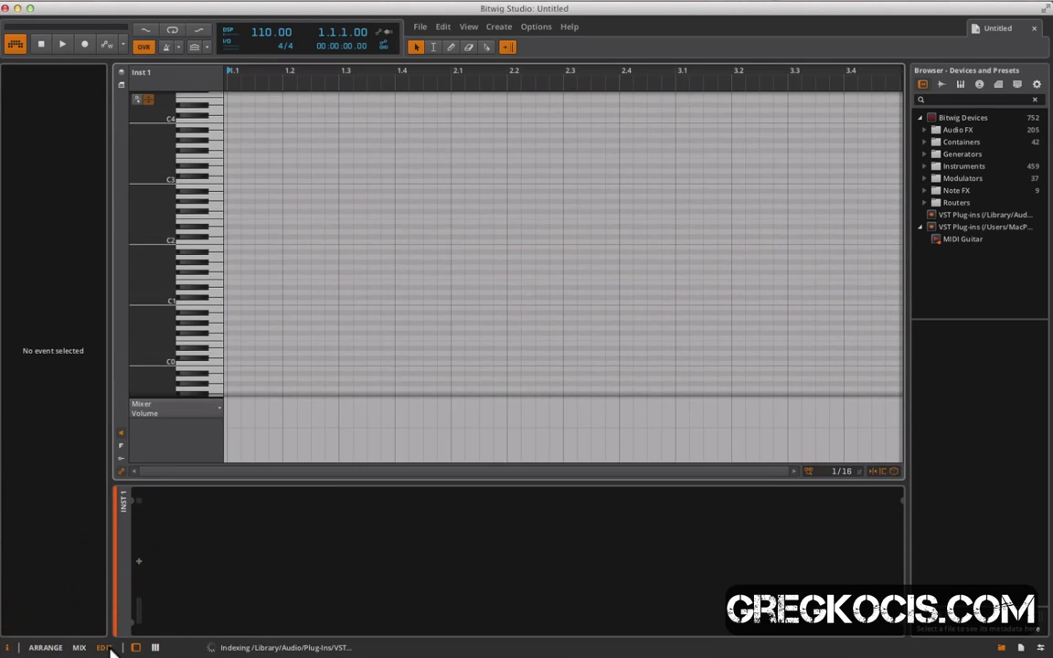
click(154, 647)
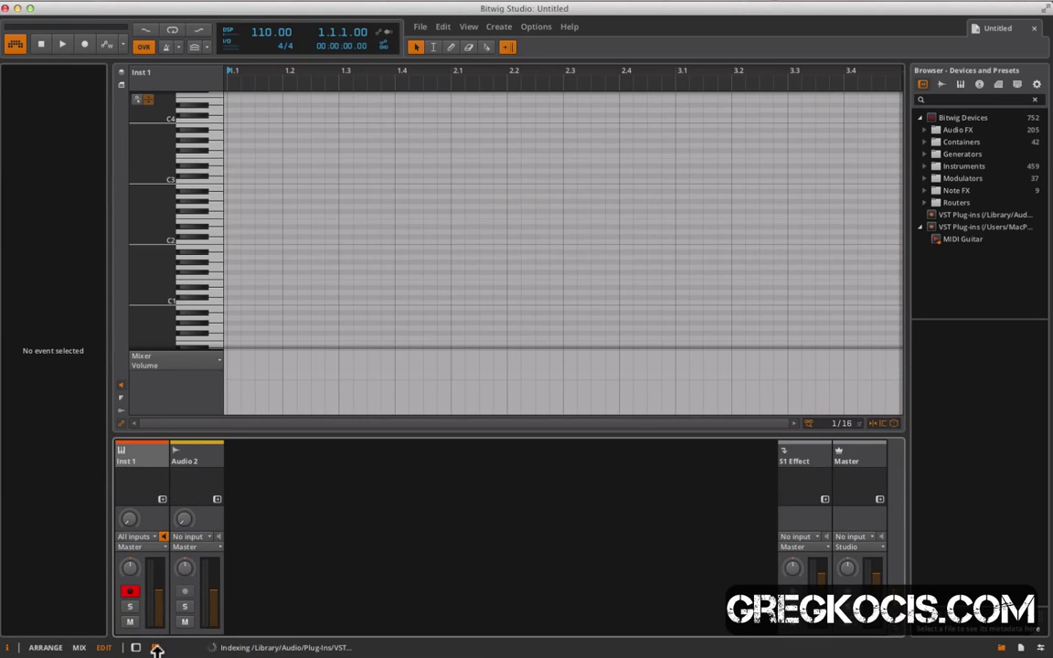
click(80, 647)
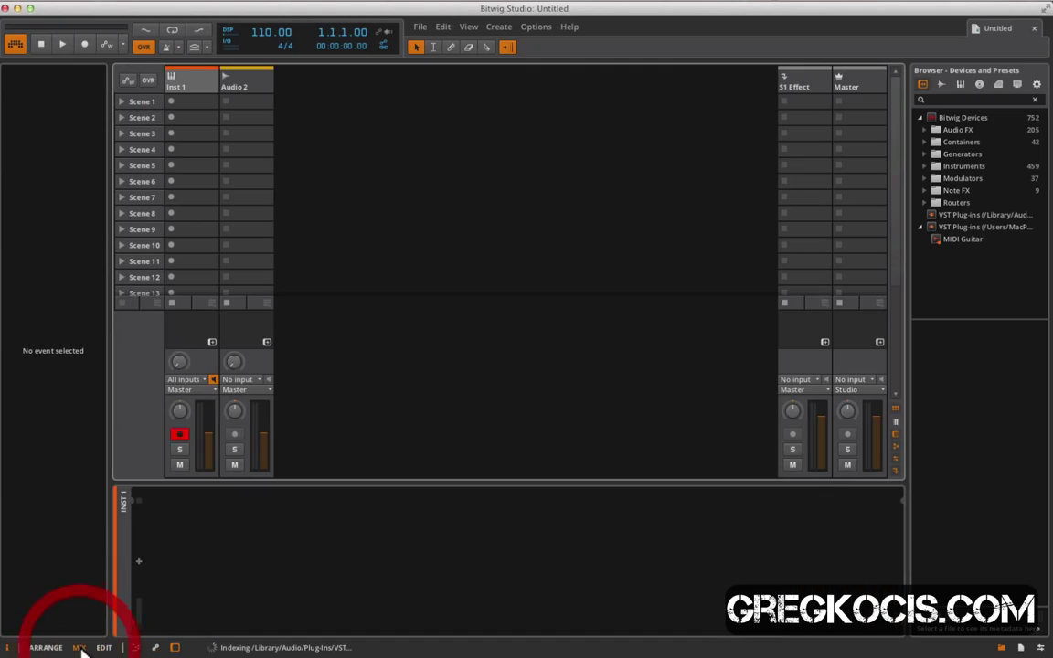
click(47, 647)
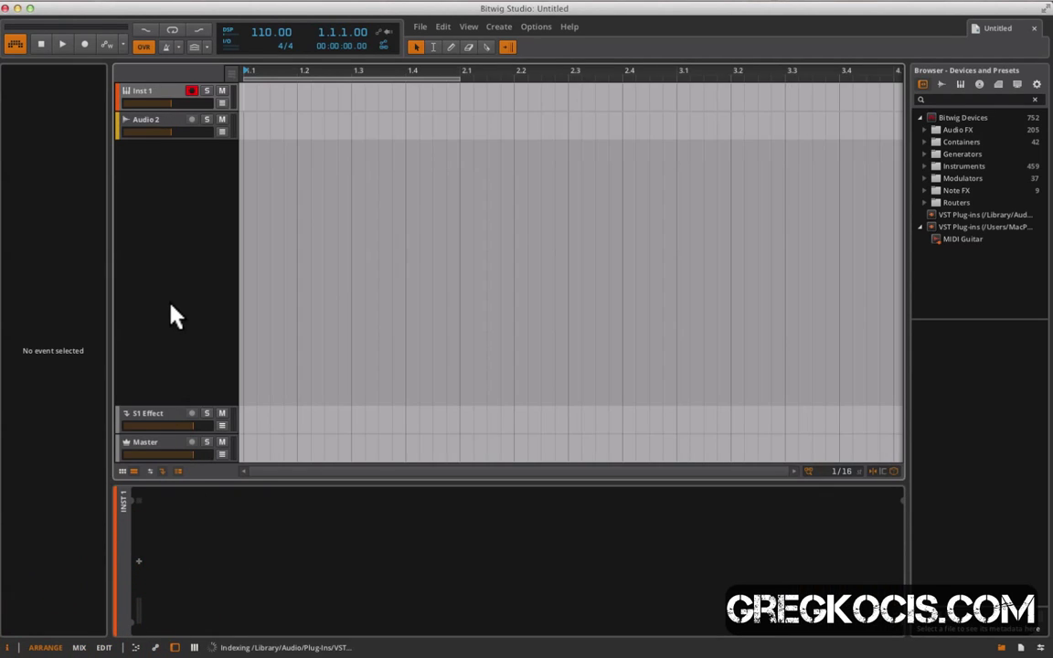
Give the Inst 1 track a yellow-green colour in the Inspector
click(156, 91)
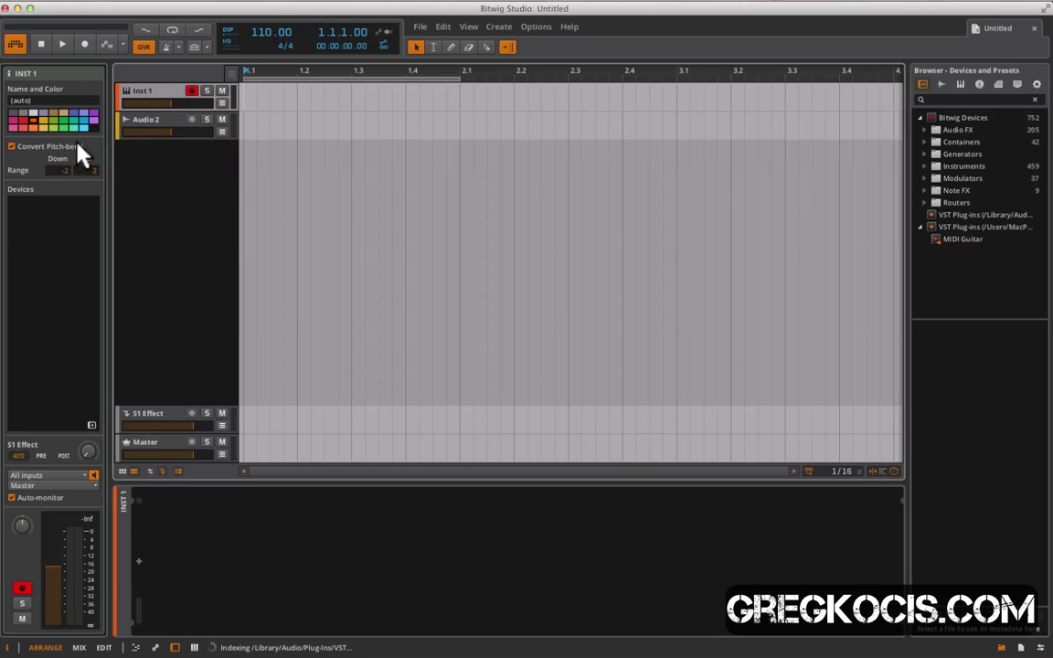
click(135, 122)
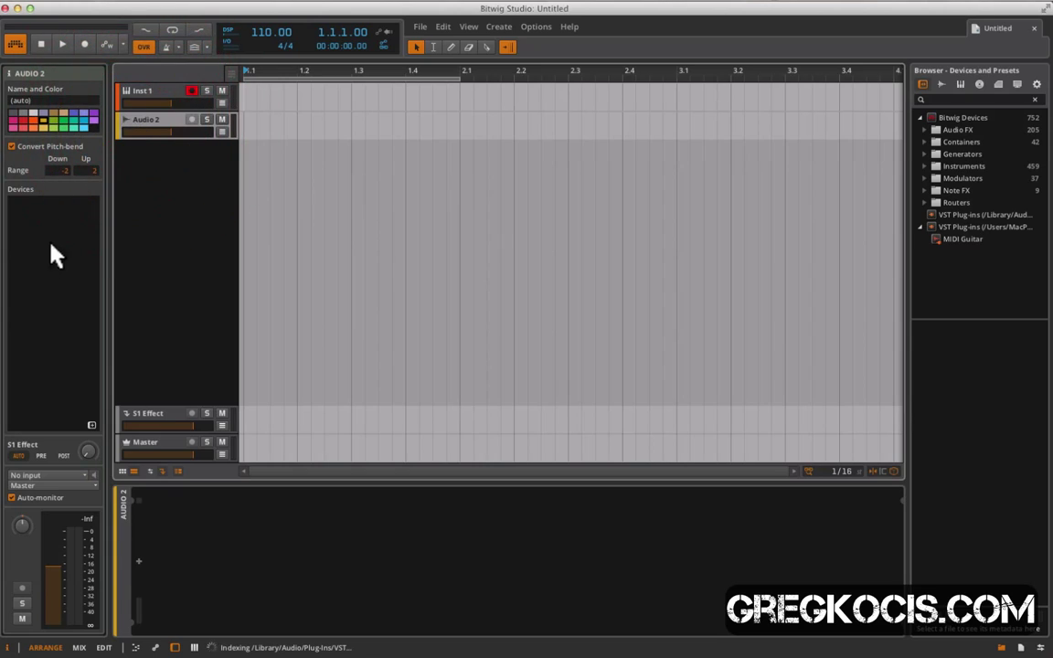
click(142, 91)
click(53, 118)
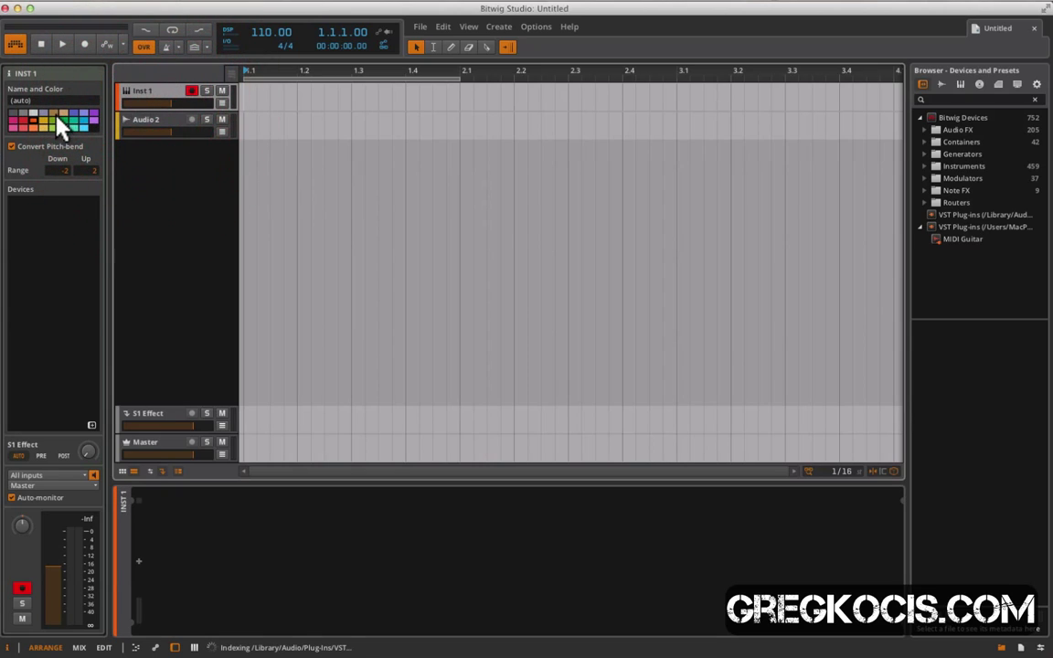
Rename the Inst 1 track to 'Drums'
click(46, 98)
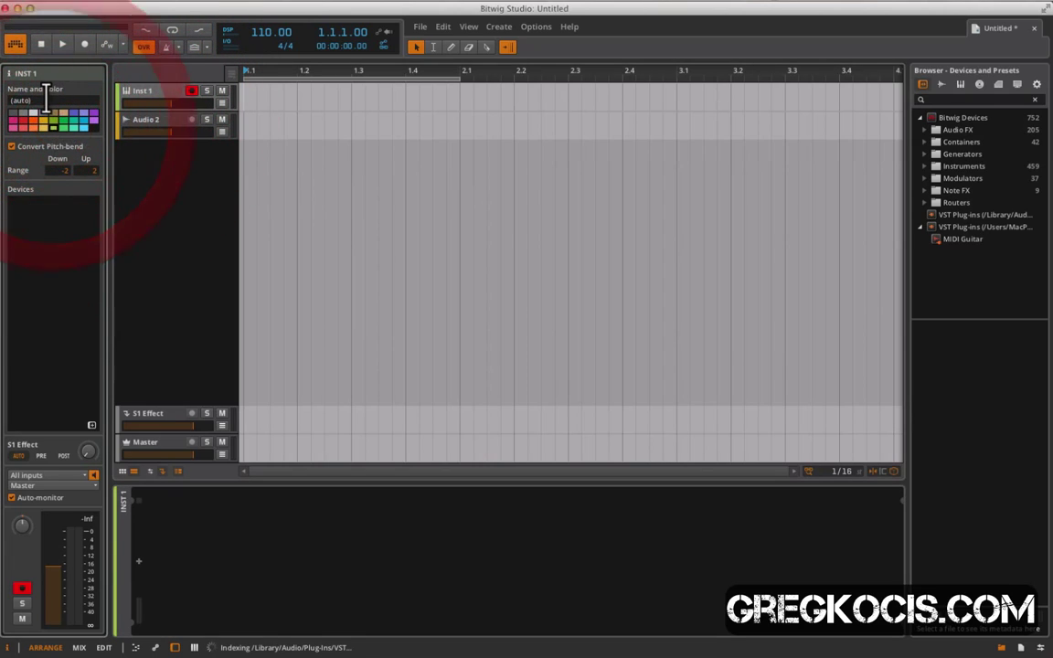
click(11, 102)
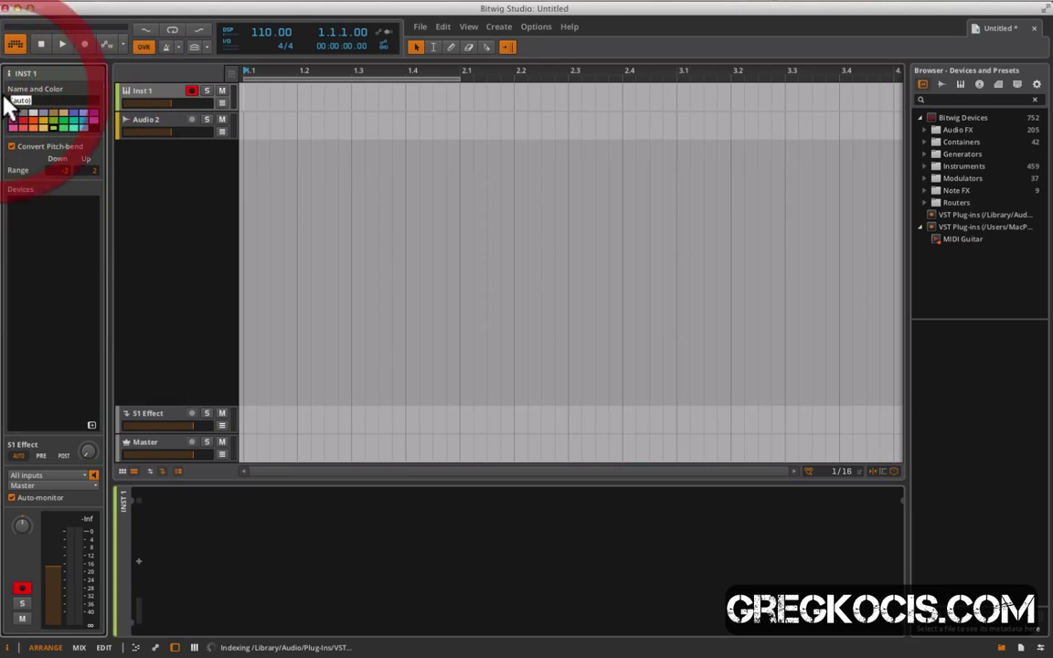
text(Drums)
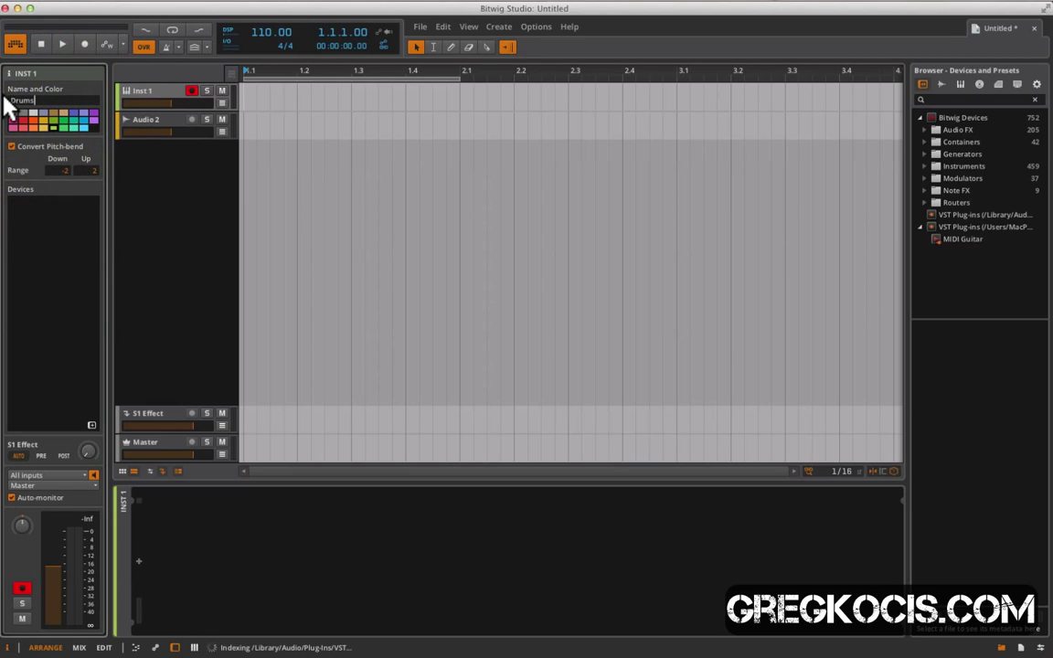
key(Return)
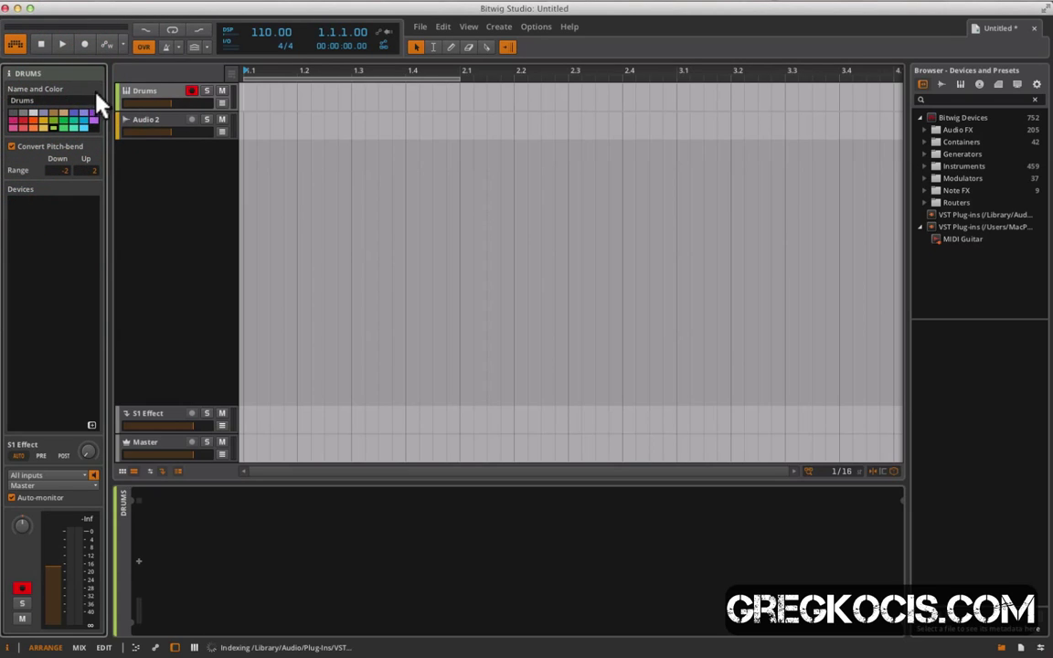
click(222, 102)
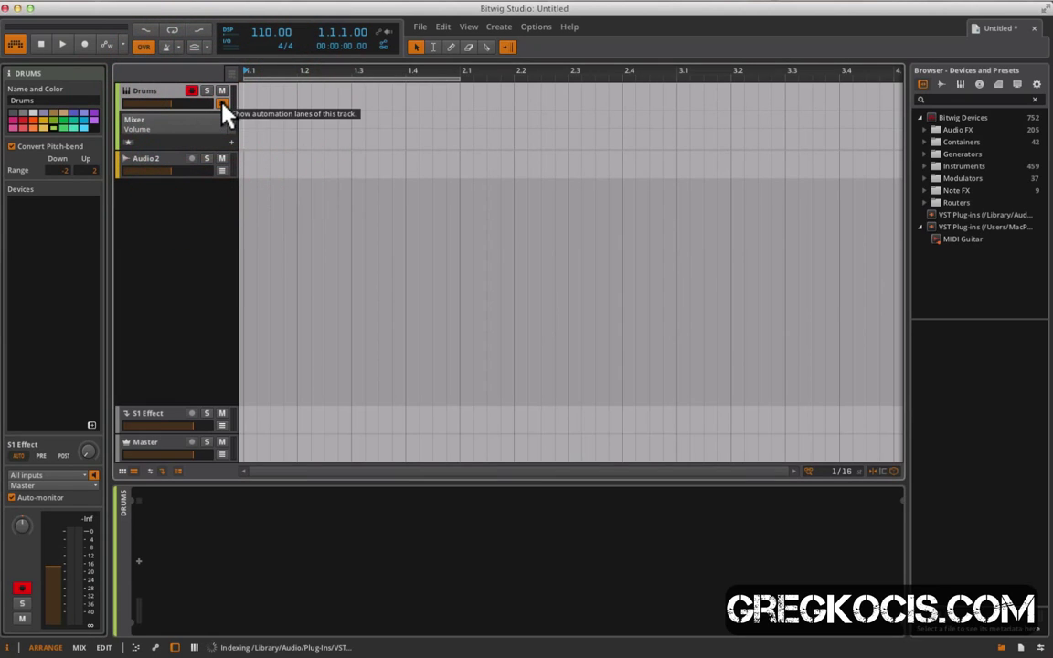
click(222, 102)
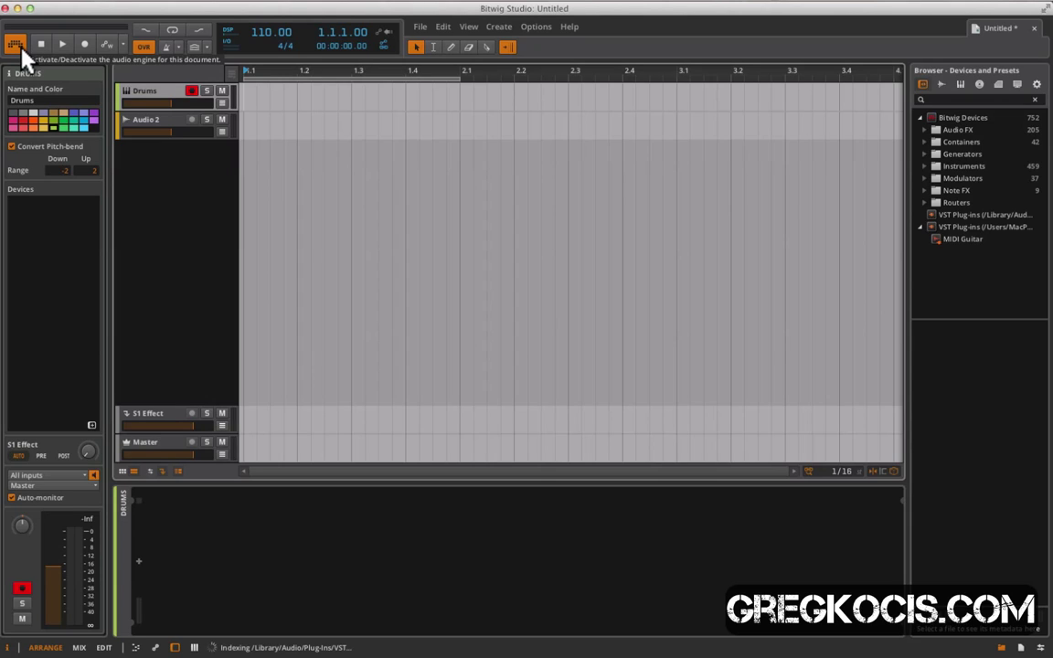
Start a new project with its audio engine on, then switch back and reactivate the Drums project's engine
click(426, 33)
click(430, 47)
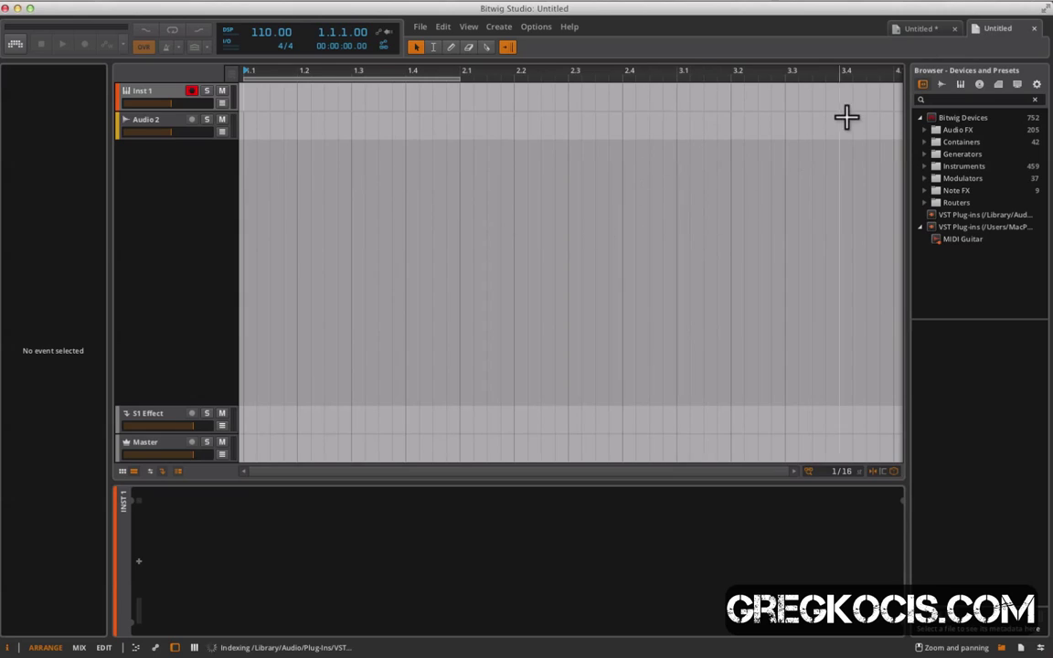
click(16, 46)
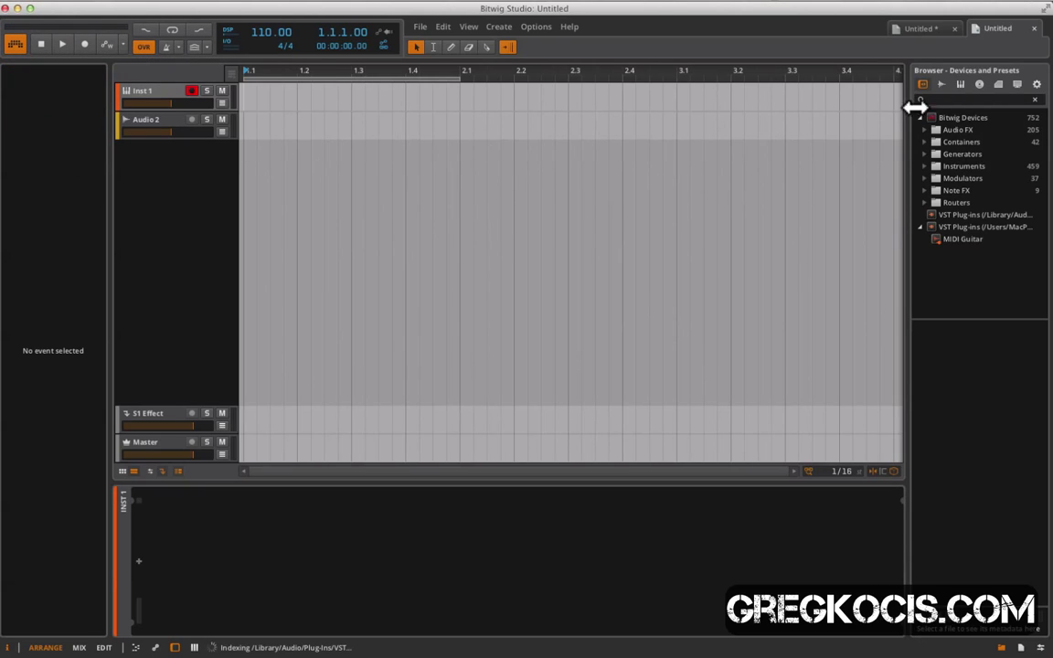
click(923, 33)
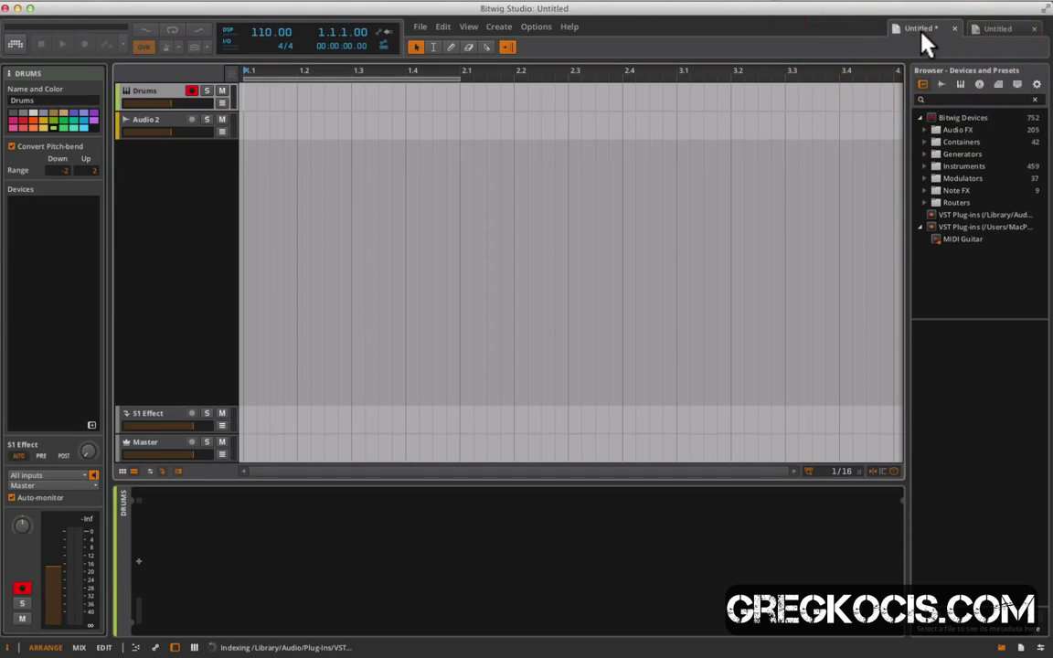
click(14, 42)
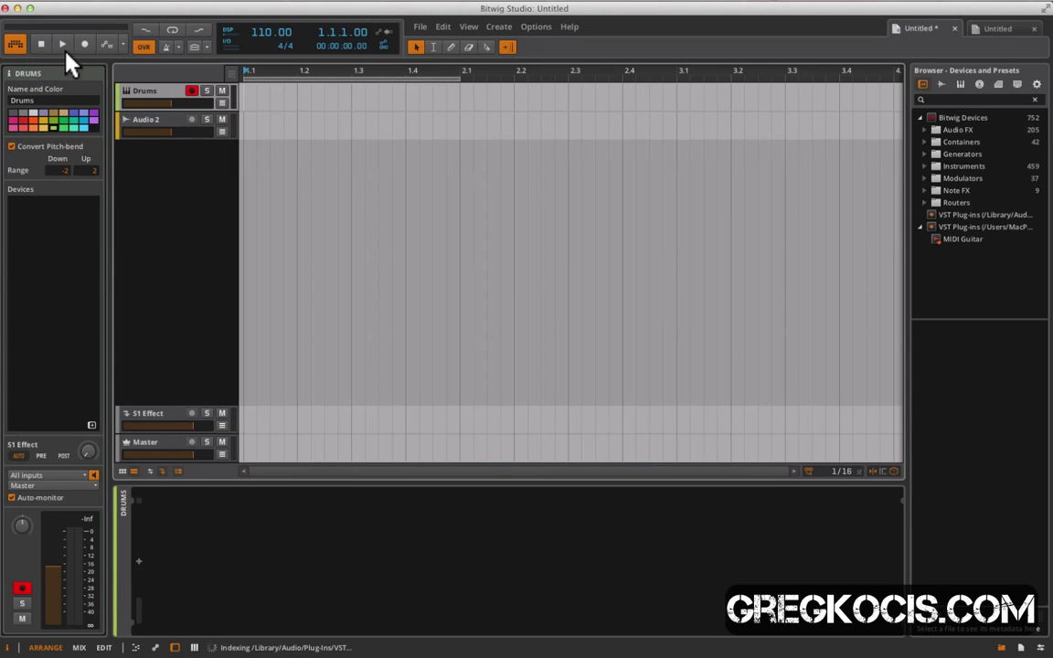
Enable Automation Write and keep the recording pre-roll at 1 Bar
click(108, 51)
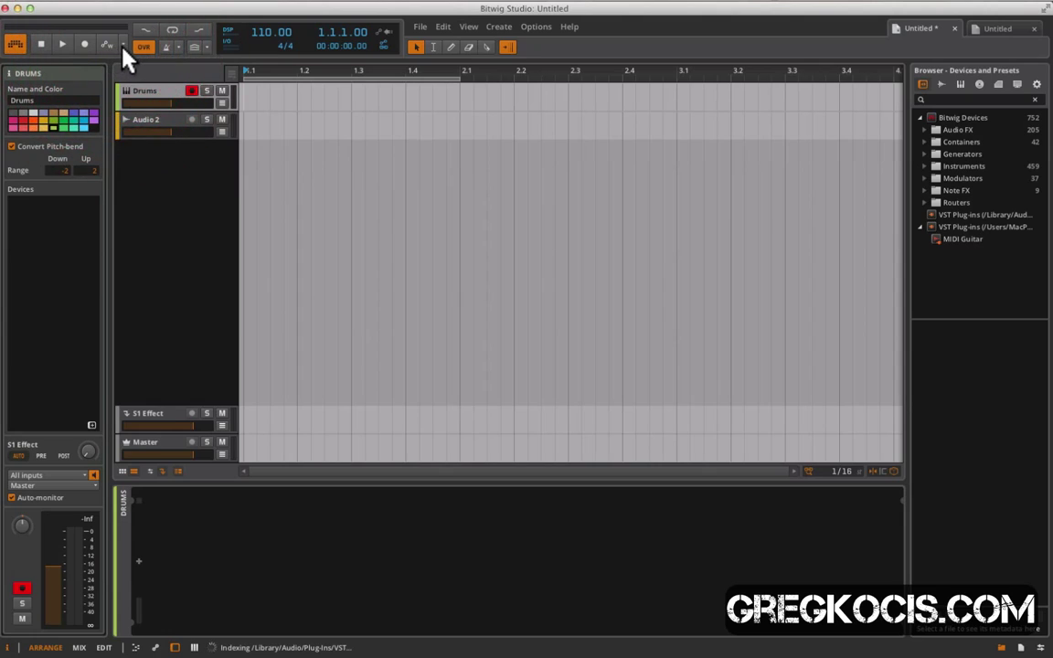
click(122, 45)
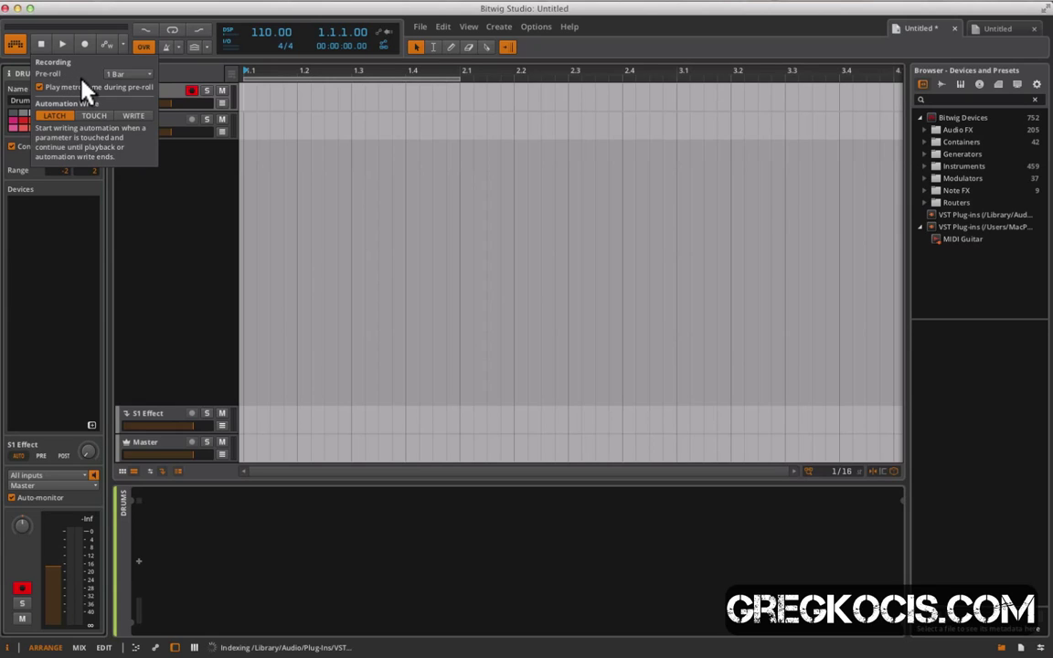
click(126, 74)
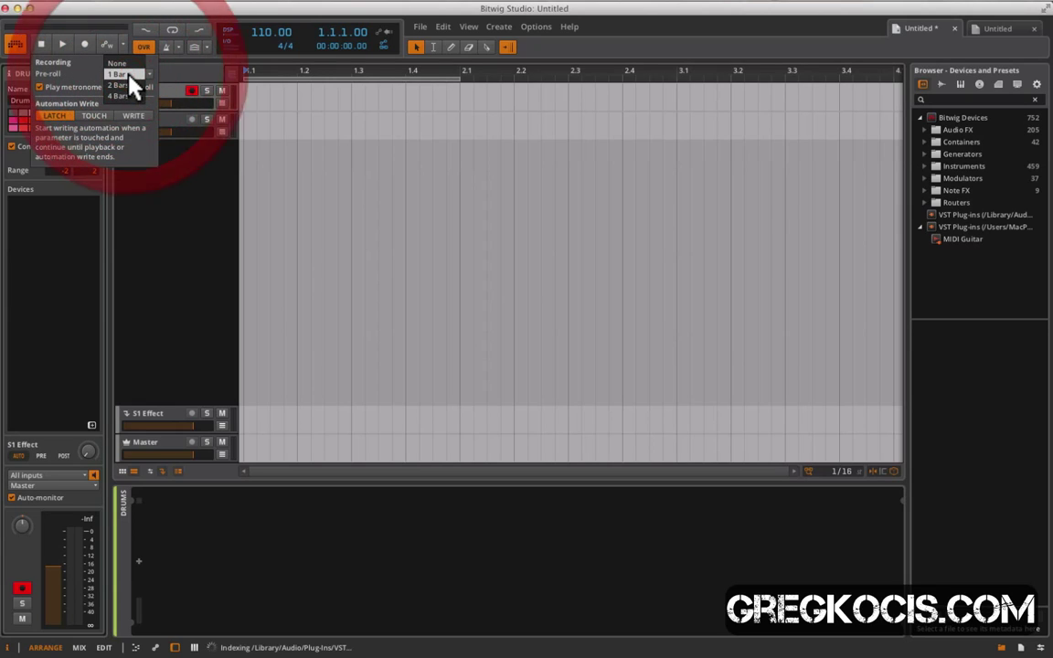
click(112, 76)
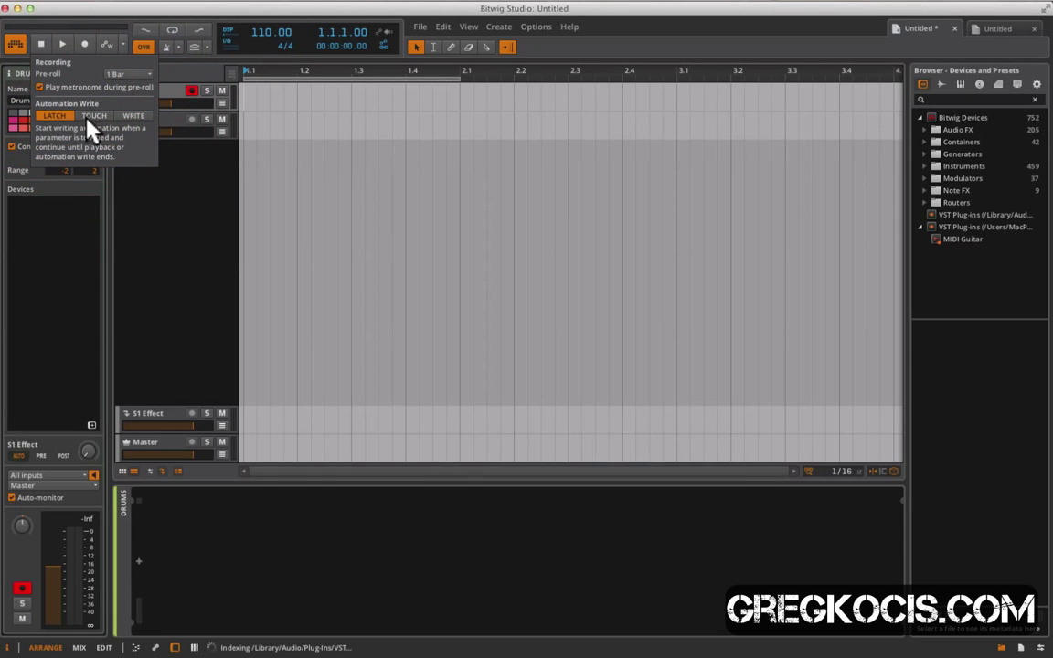
click(129, 51)
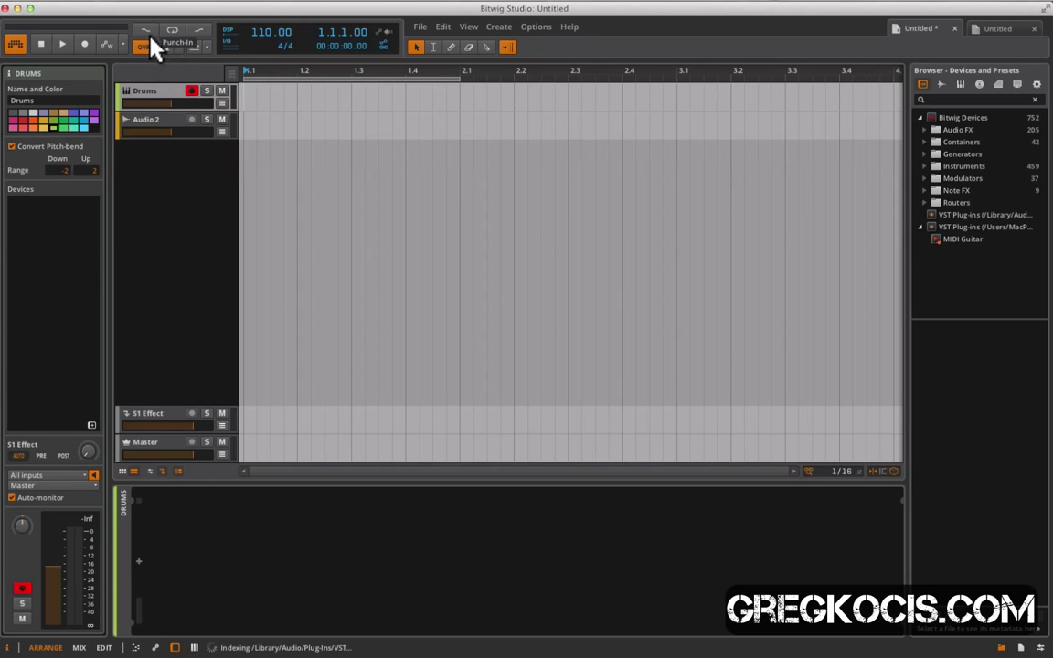
click(147, 32)
click(174, 31)
click(176, 30)
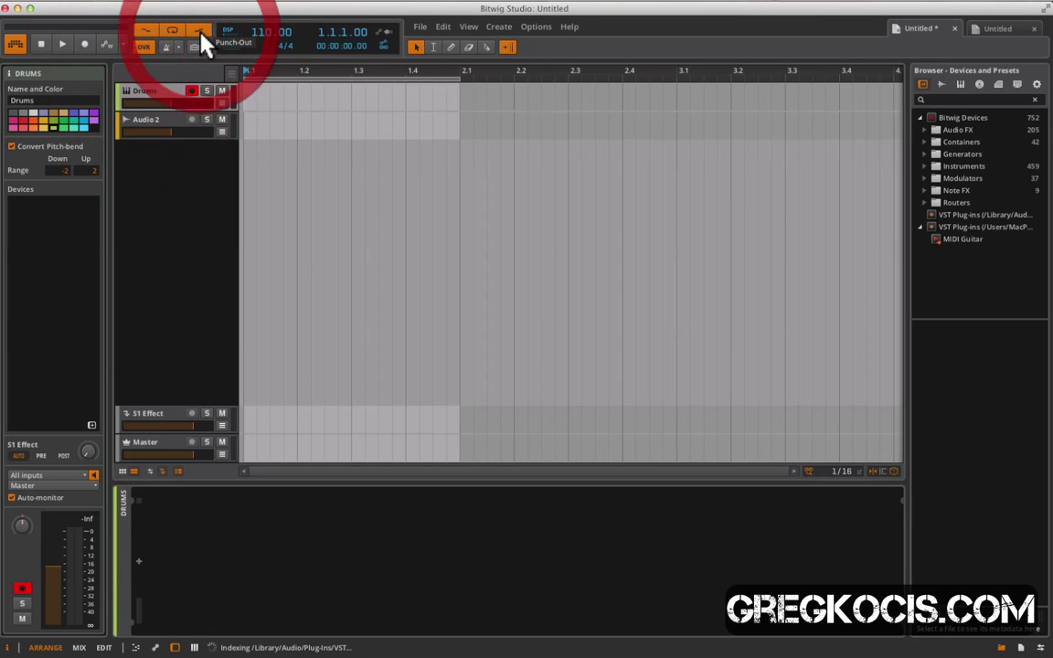
click(147, 33)
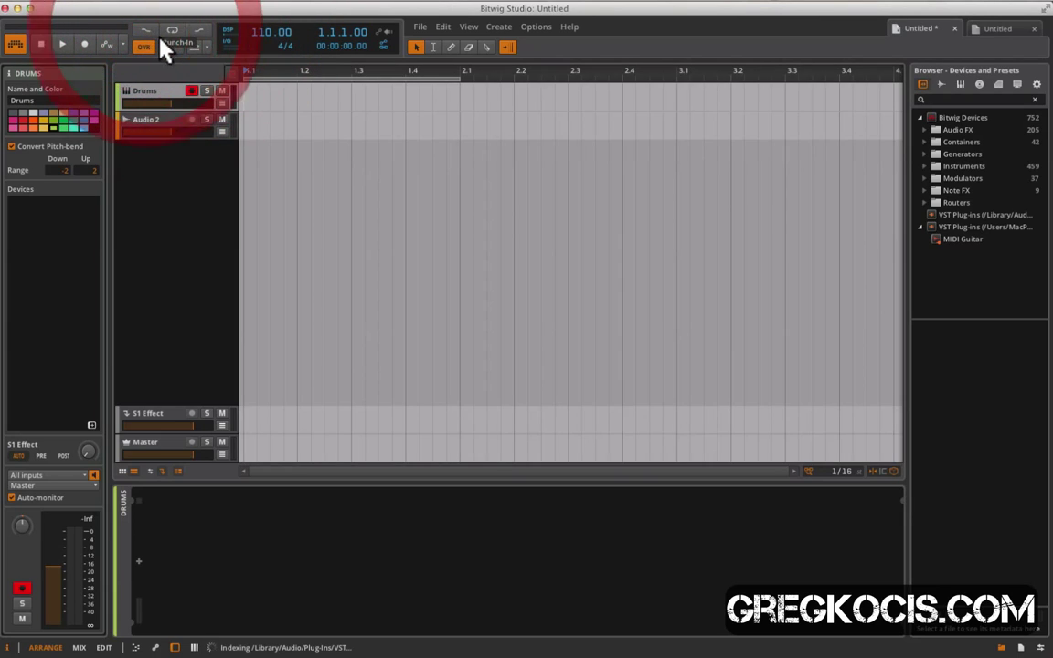
click(169, 47)
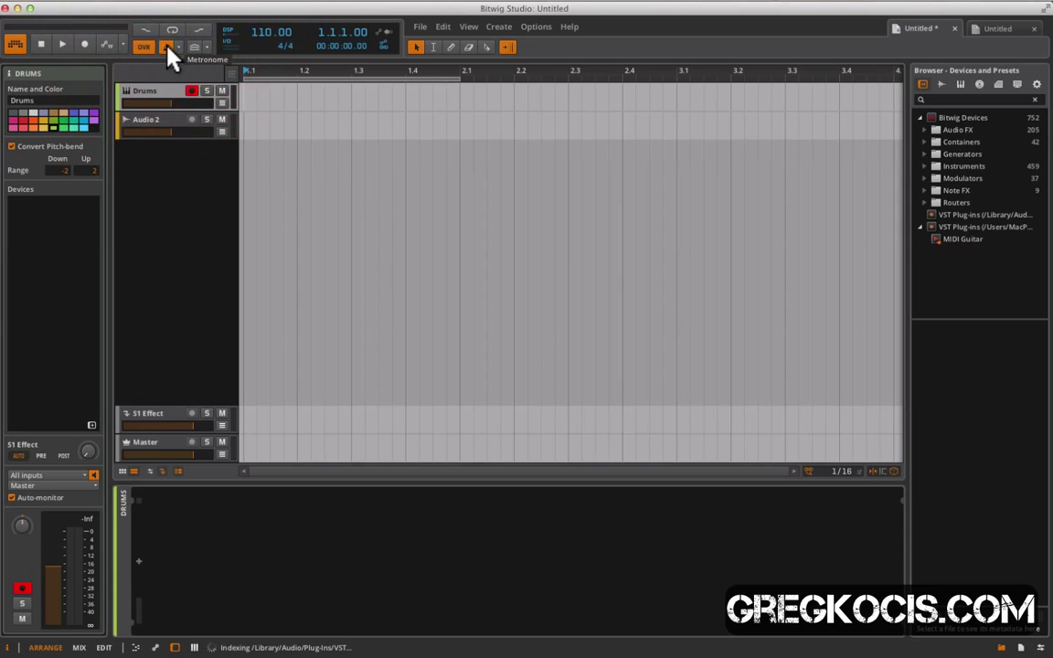
click(173, 49)
click(180, 50)
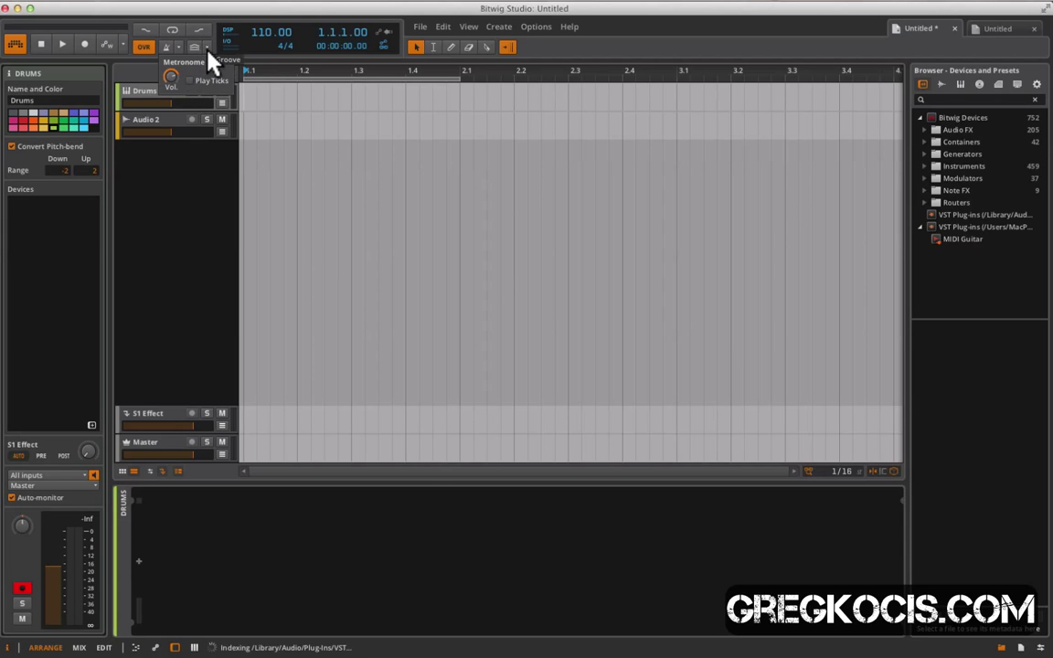
click(208, 53)
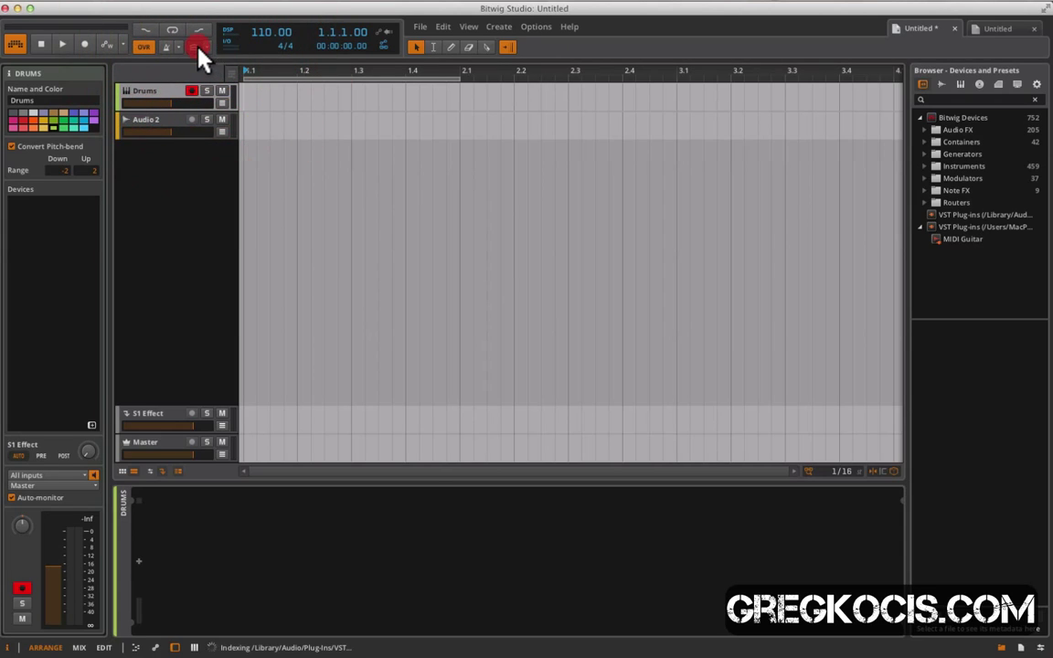
click(207, 50)
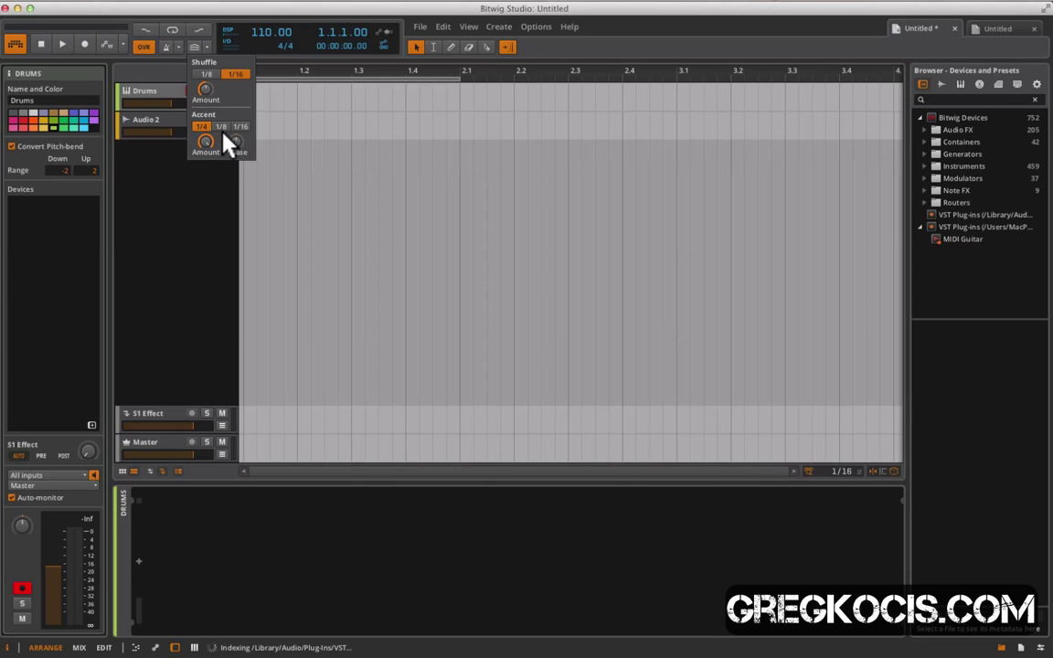
click(219, 41)
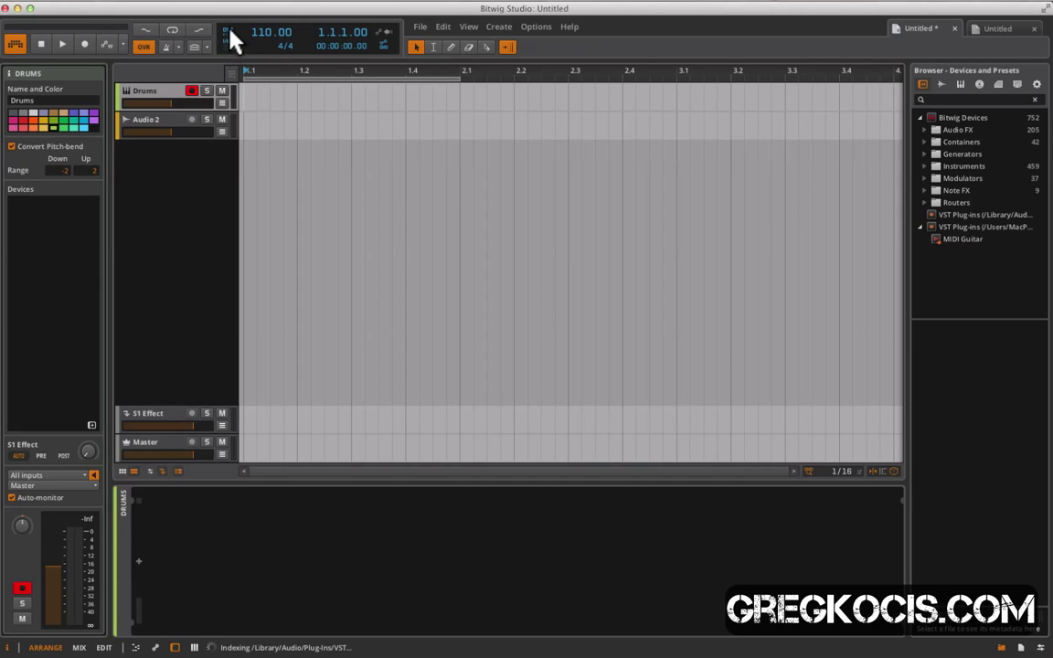
Set the tempo to 119 BPM, leave the time signature at 4/4, and start playback
drag(266, 39, 272, 47)
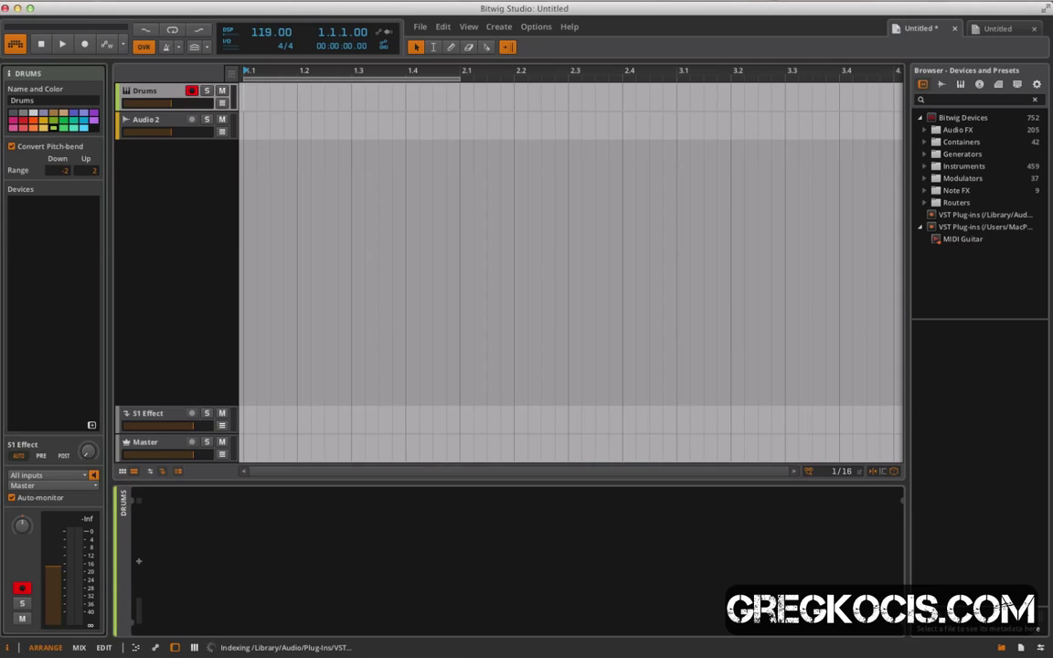
click(281, 42)
double_click(259, 32)
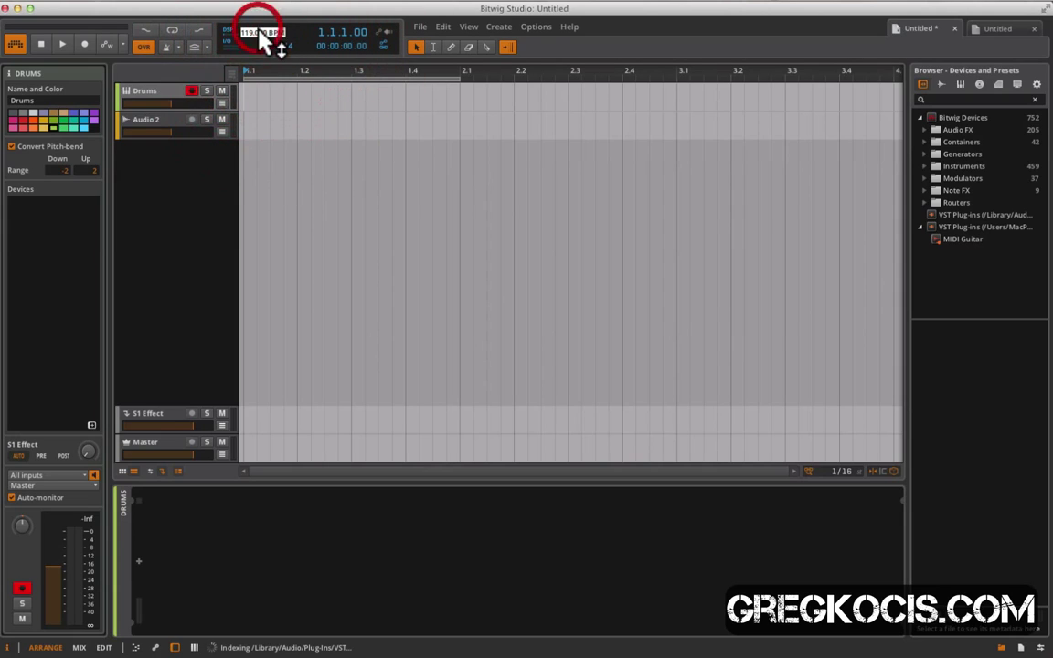
click(283, 43)
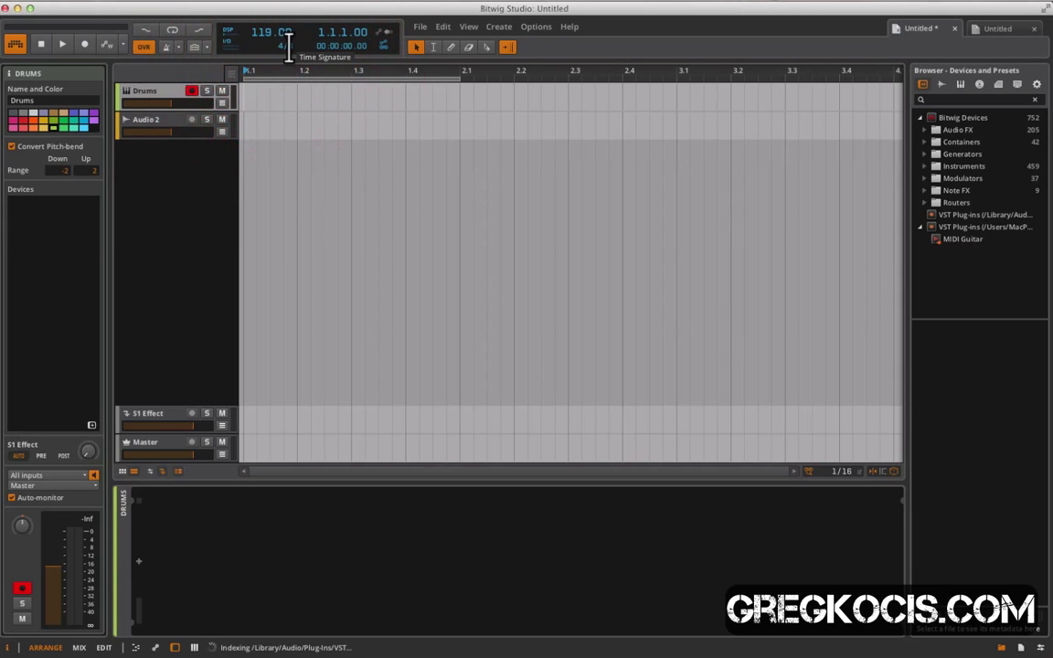
double_click(285, 46)
click(331, 33)
key(space)
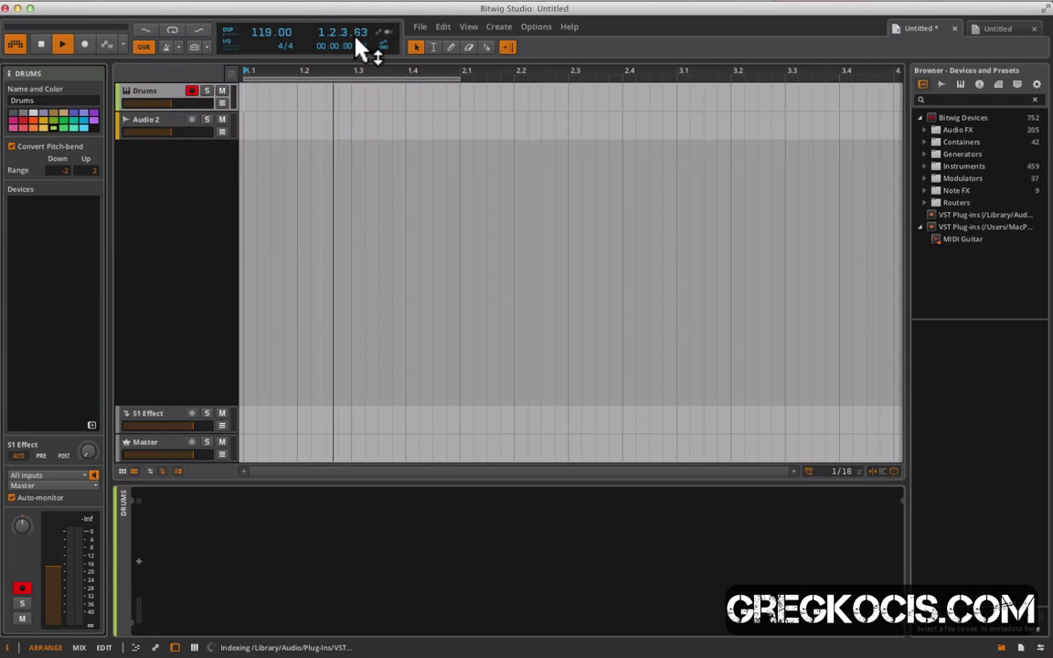
Stop playback, then move the Drums clip later and back so it starts at 1.1.1
key(space)
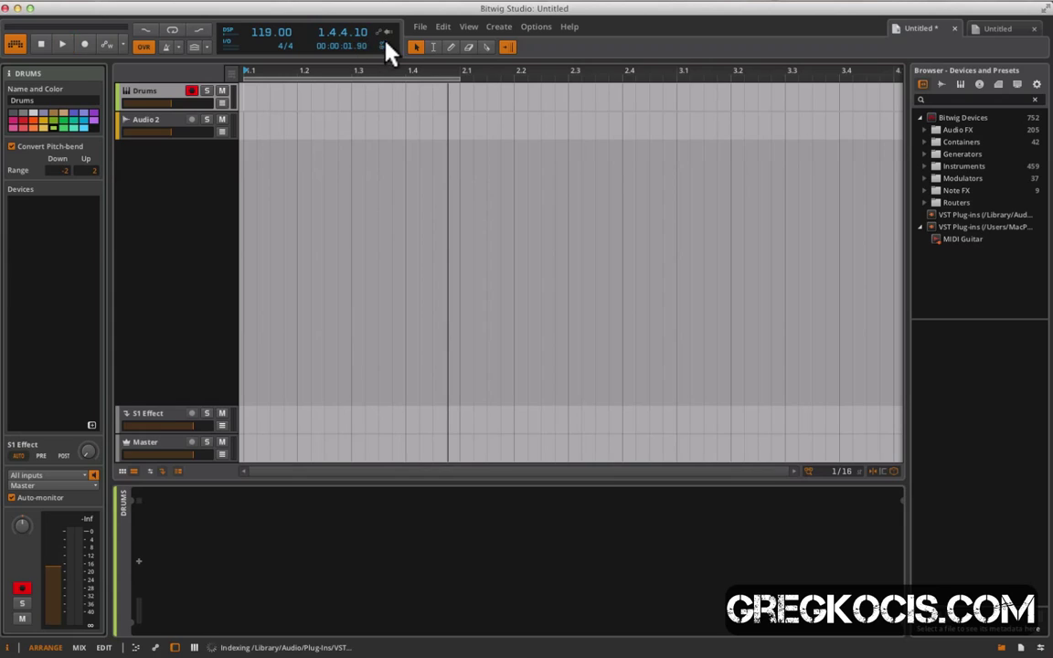
click(348, 110)
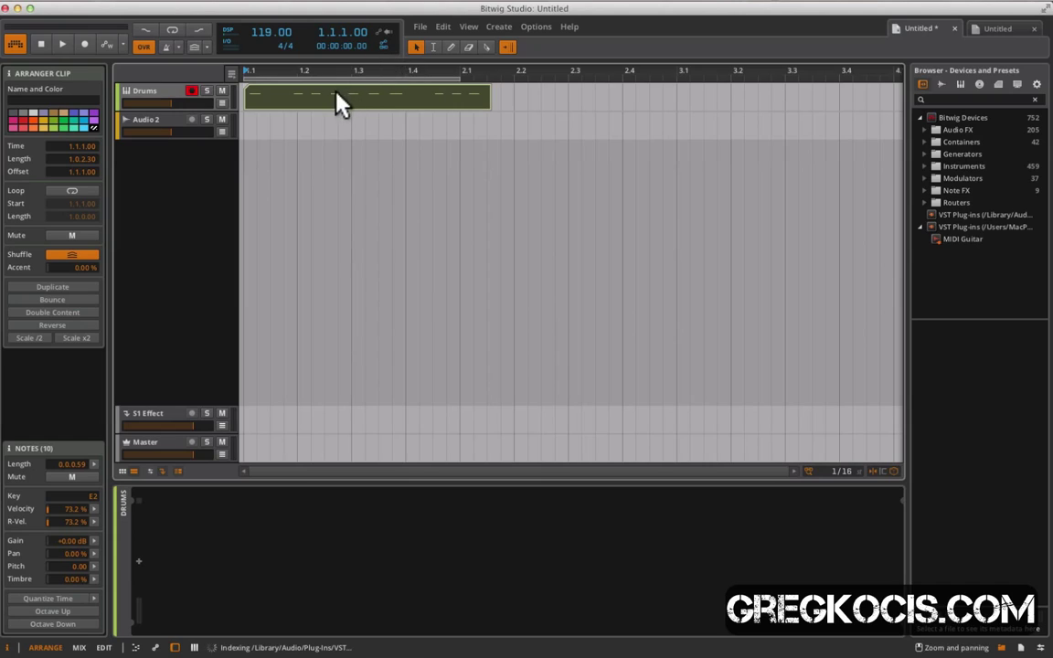
drag(327, 94, 401, 95)
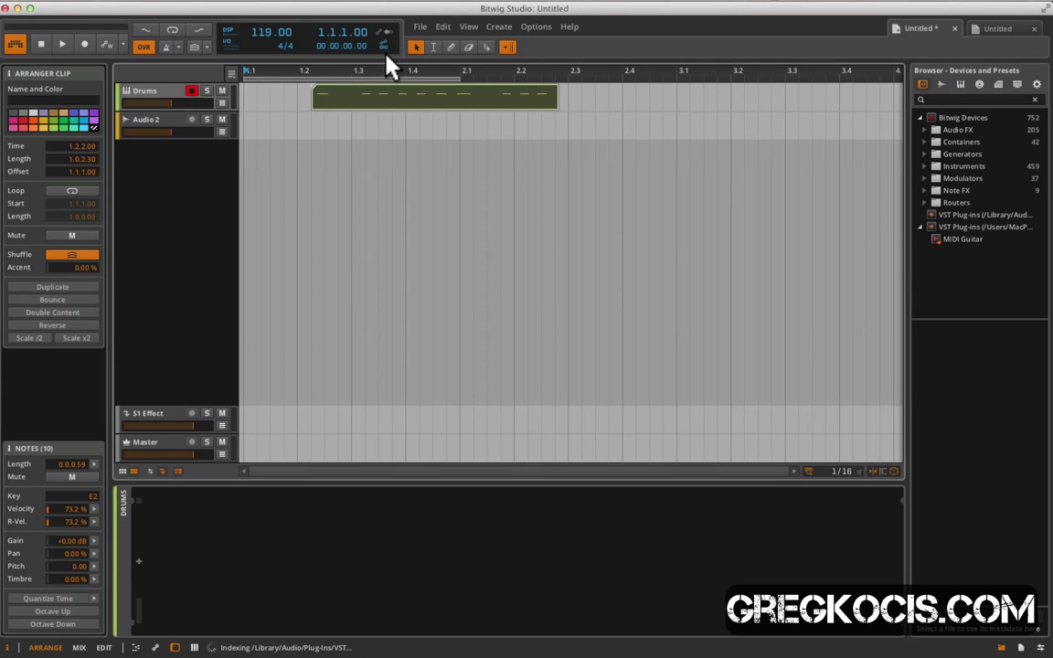
click(384, 47)
drag(387, 98, 301, 96)
click(385, 35)
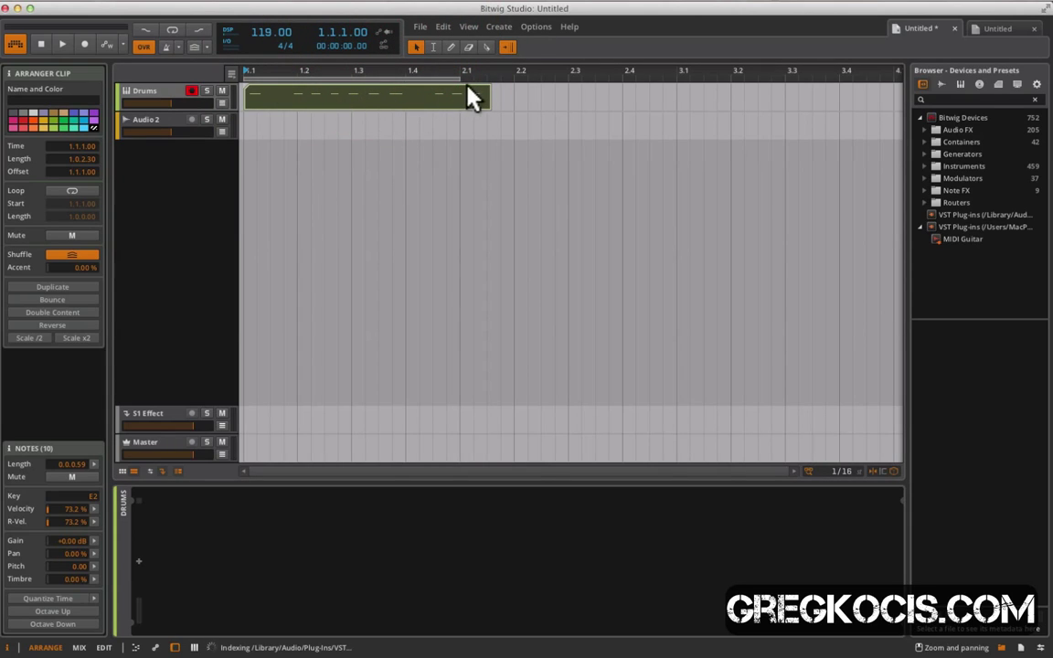
click(420, 28)
Try the Timeline and Eraser tools, then pencil in a 1/16 clip at 1.4.3 on Drums
mouse_move(442, 30)
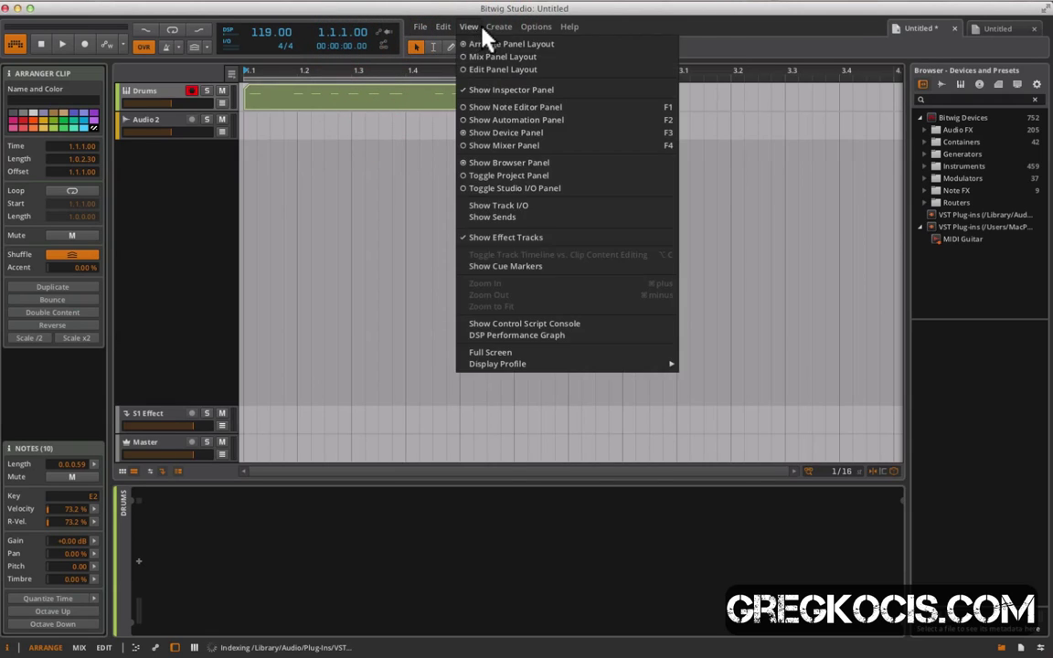
mouse_move(511, 39)
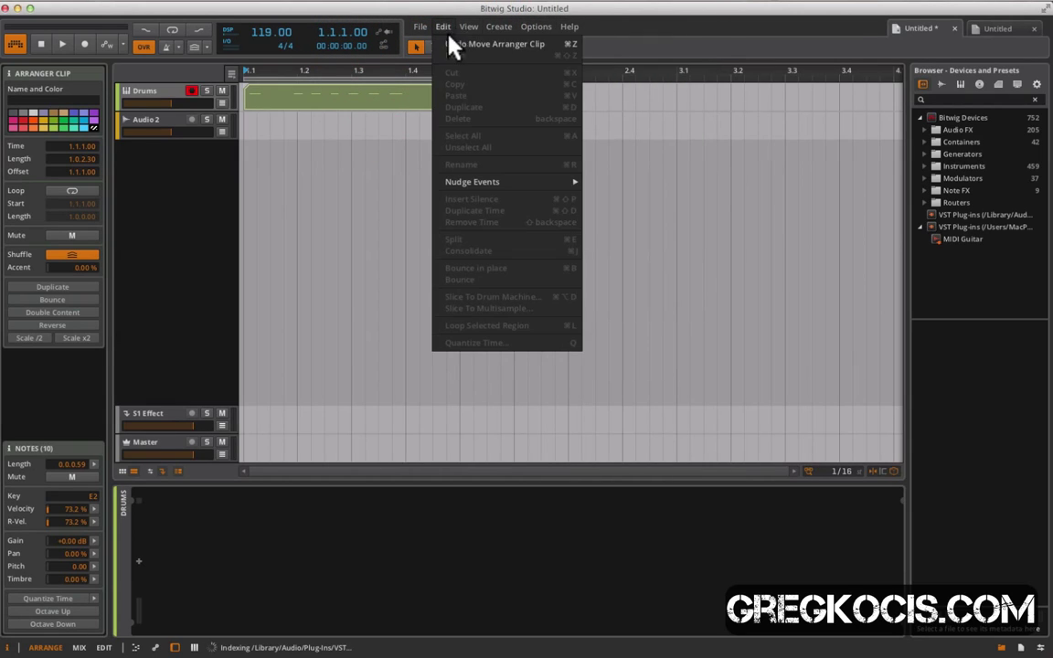
click(418, 50)
click(545, 41)
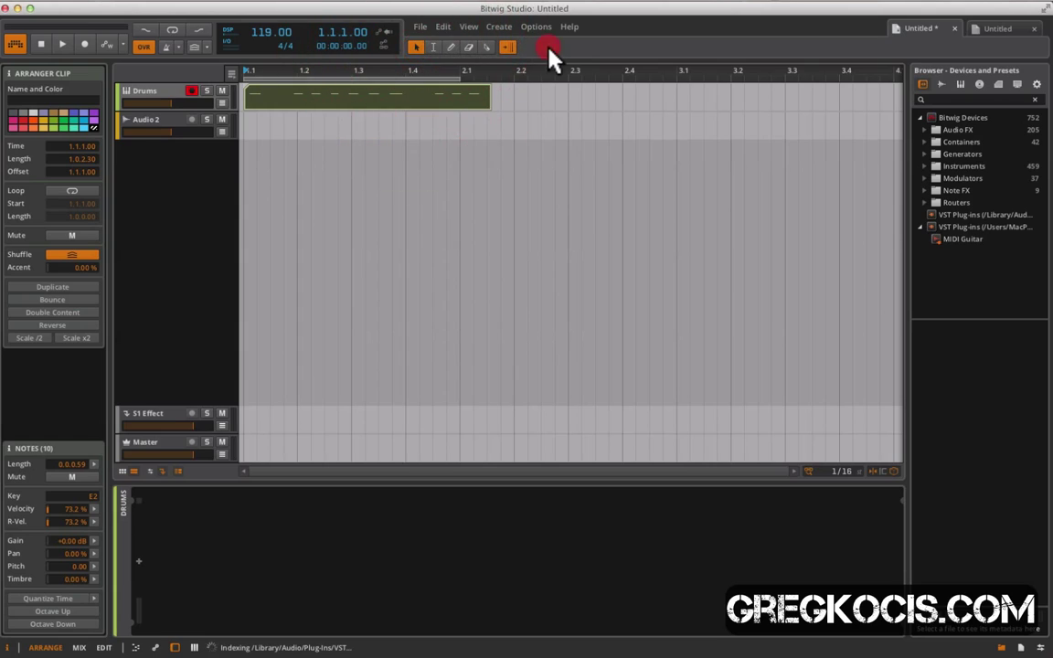
click(433, 47)
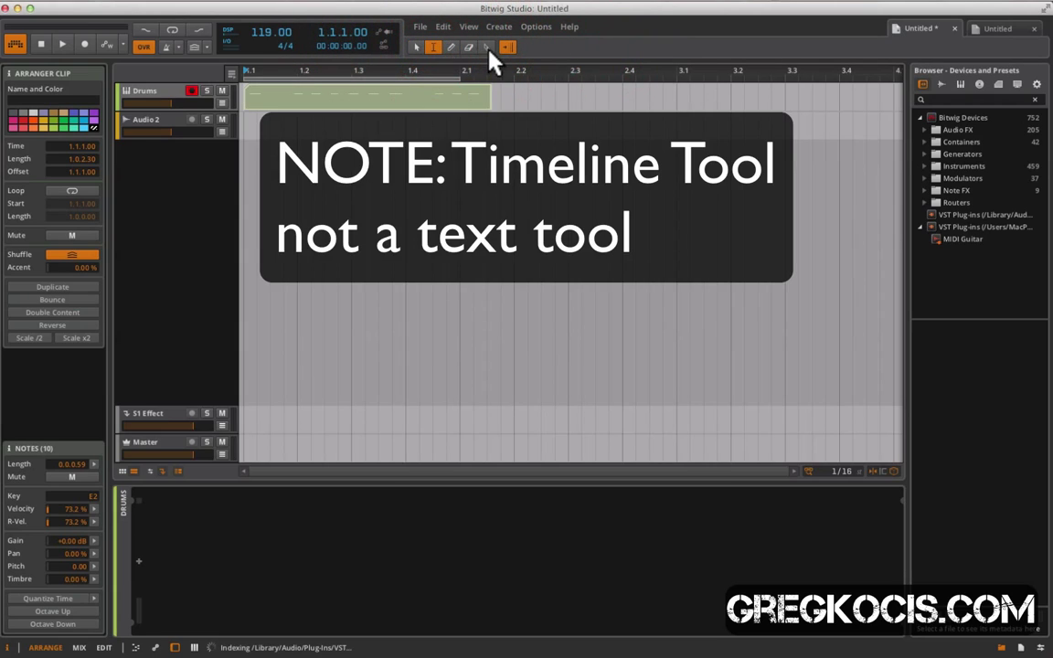
click(472, 48)
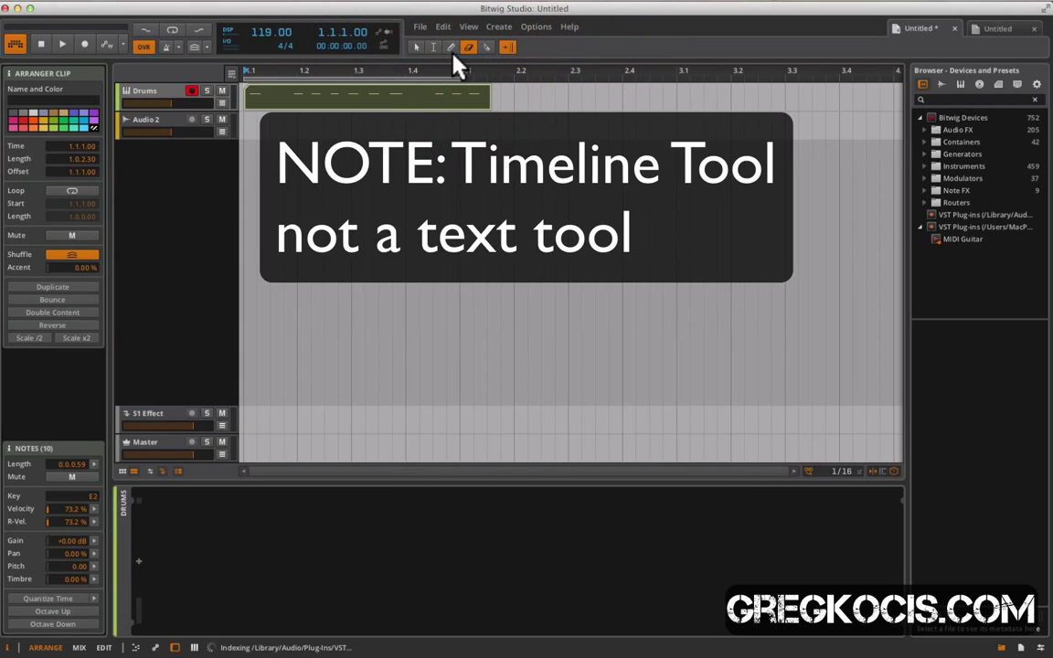
click(450, 47)
click(440, 95)
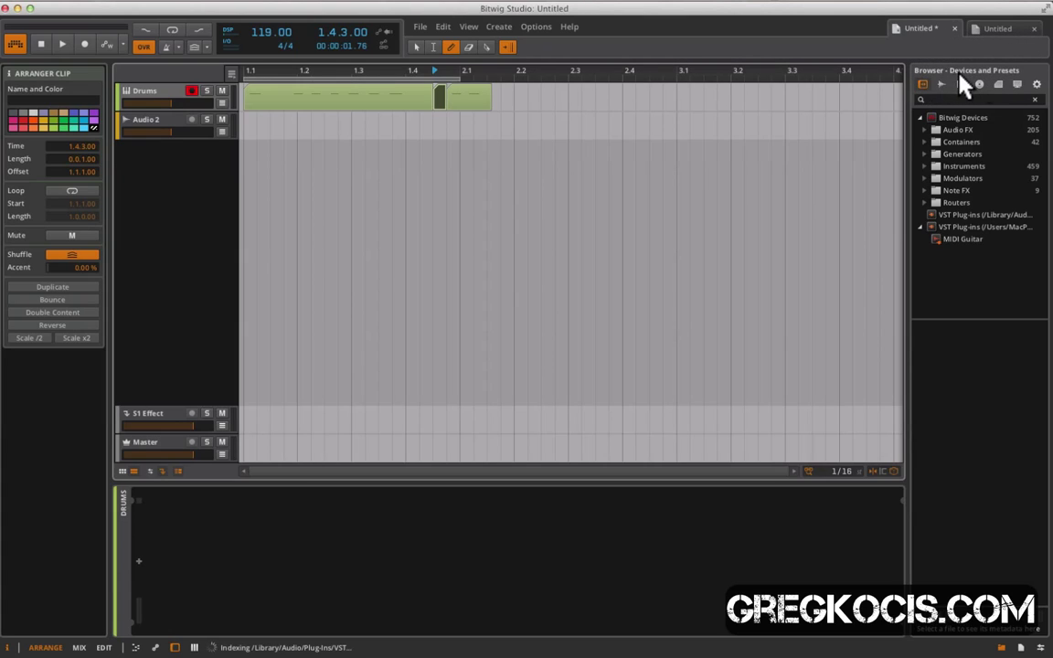
Expand and collapse the Audio FX and Containers device folders, then switch the browser to Samples
click(930, 130)
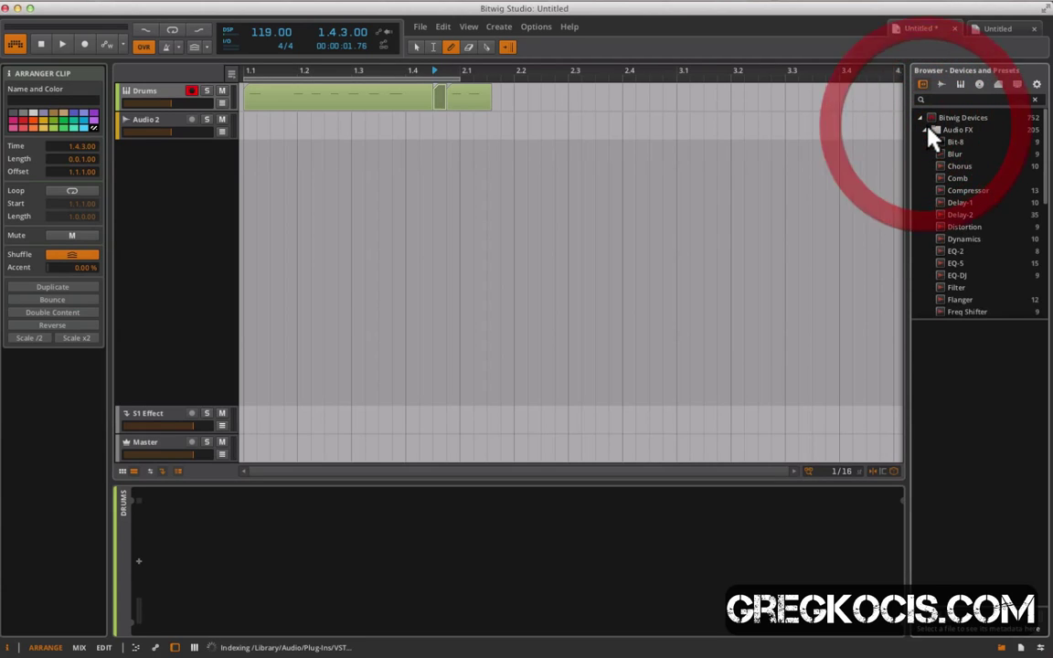
click(929, 131)
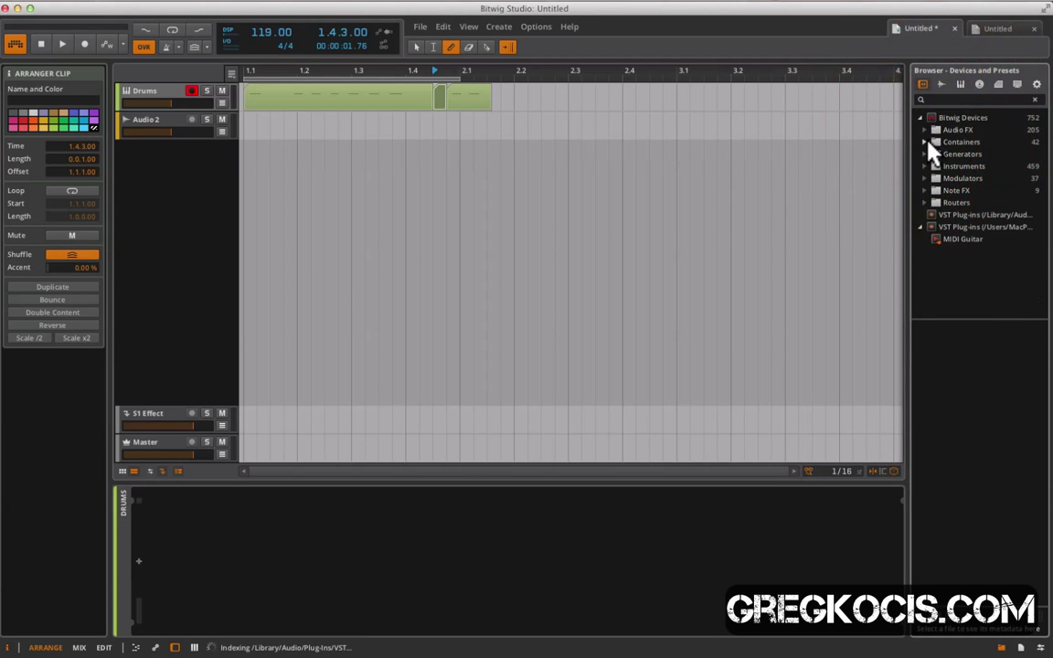
click(928, 142)
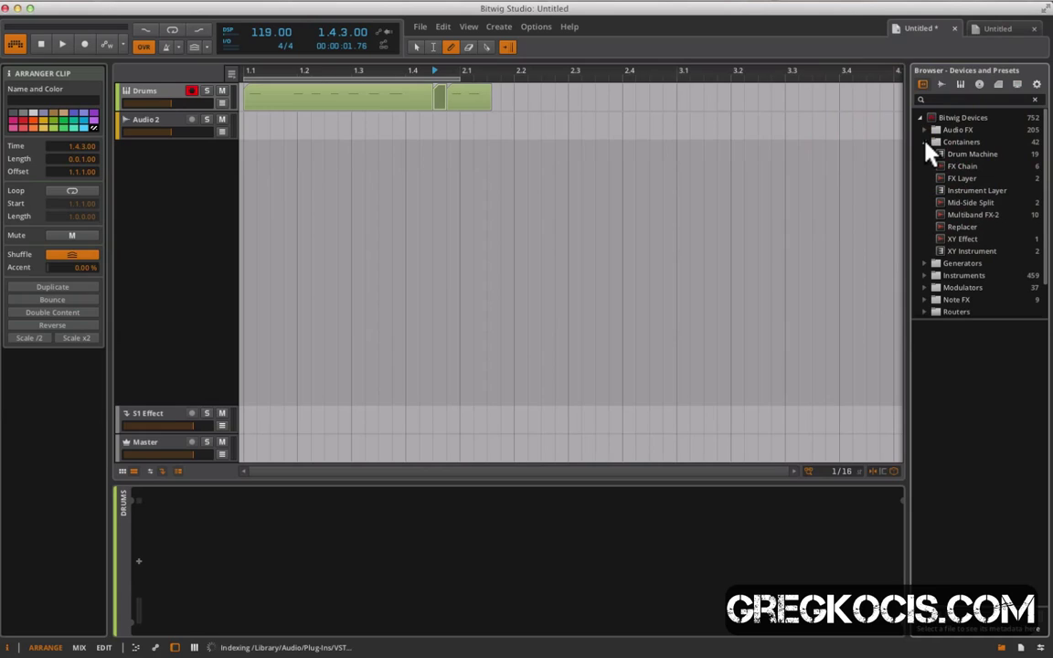
click(926, 143)
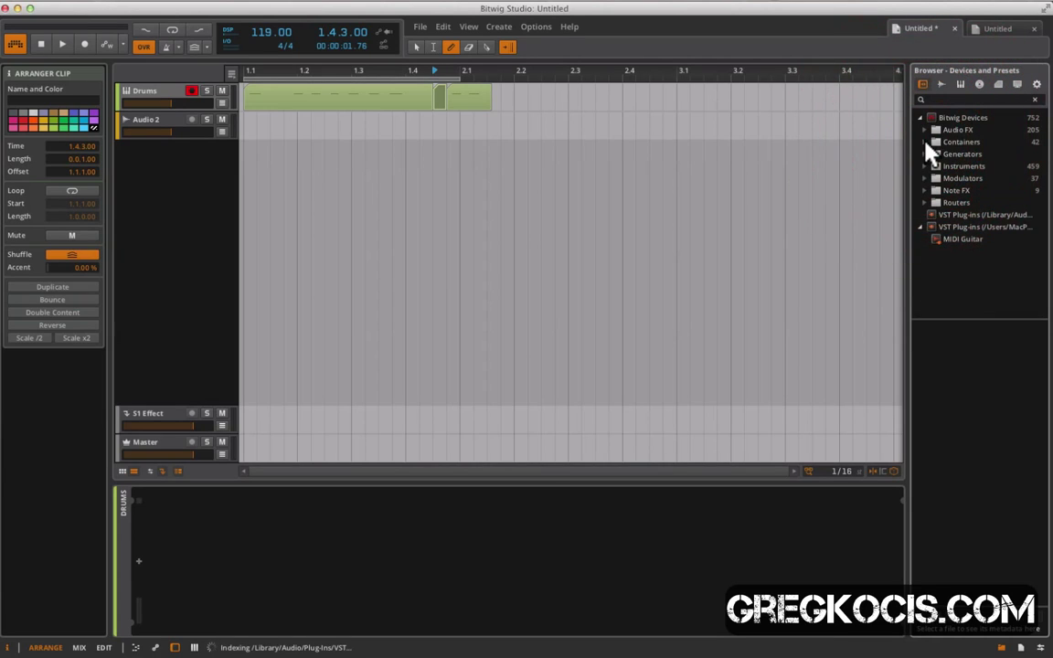
click(945, 85)
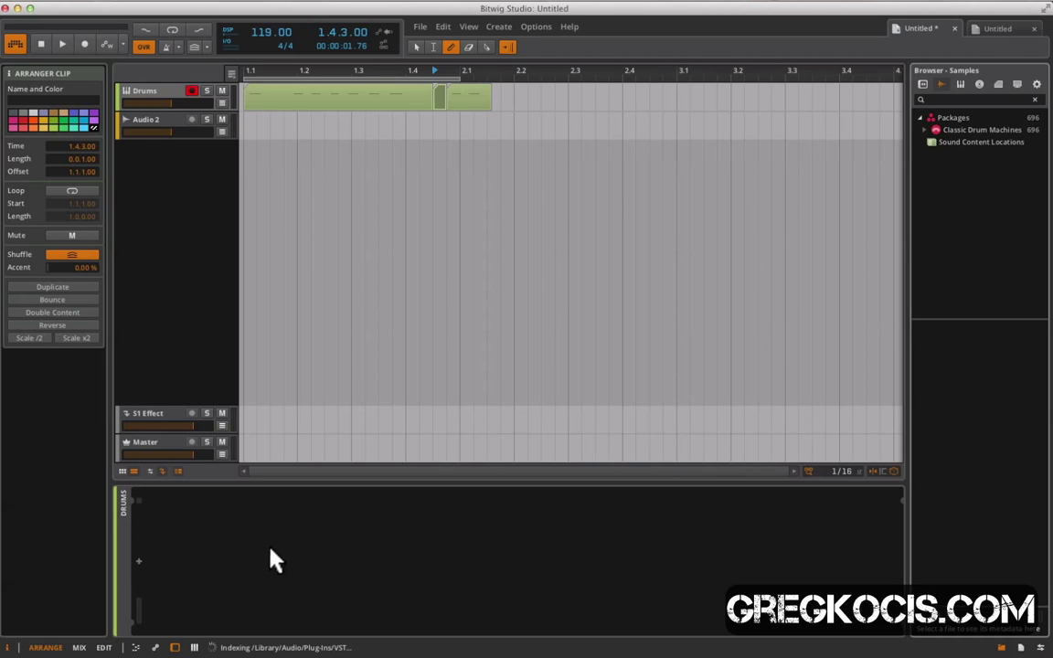
Load Drum Machine from Containers onto the Drums track, then insert Bit-8 after it
click(922, 84)
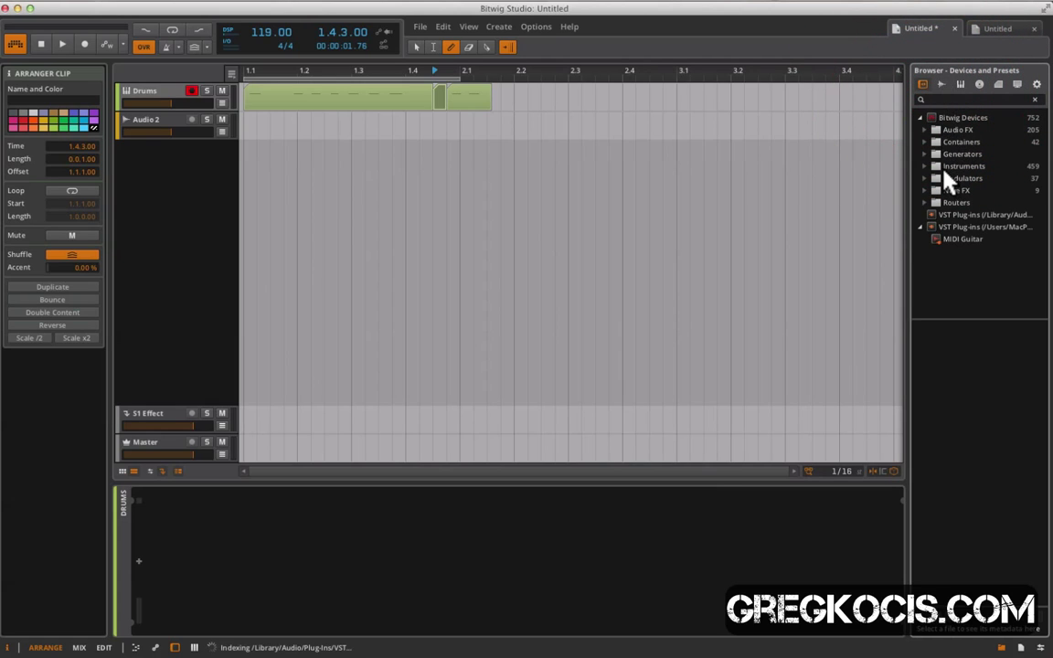
click(925, 142)
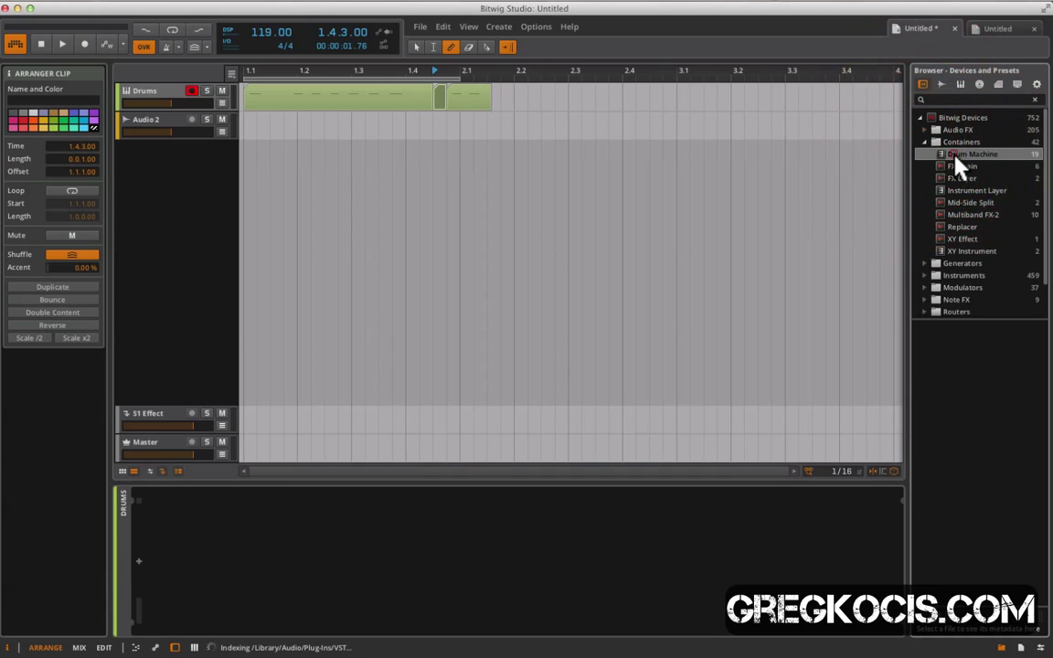
double_click(955, 153)
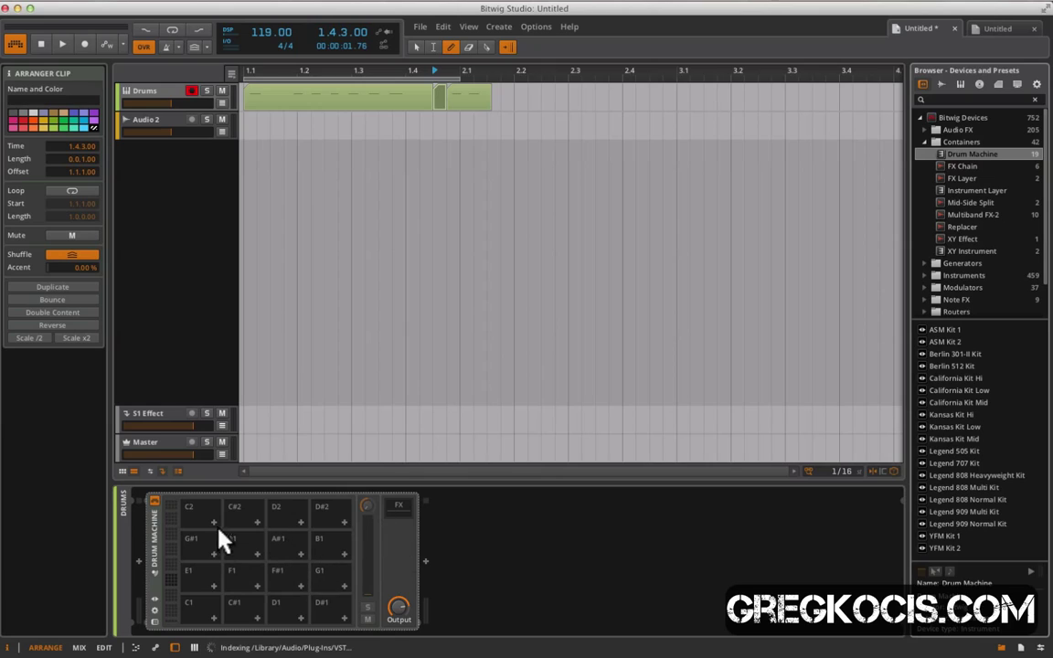
click(426, 563)
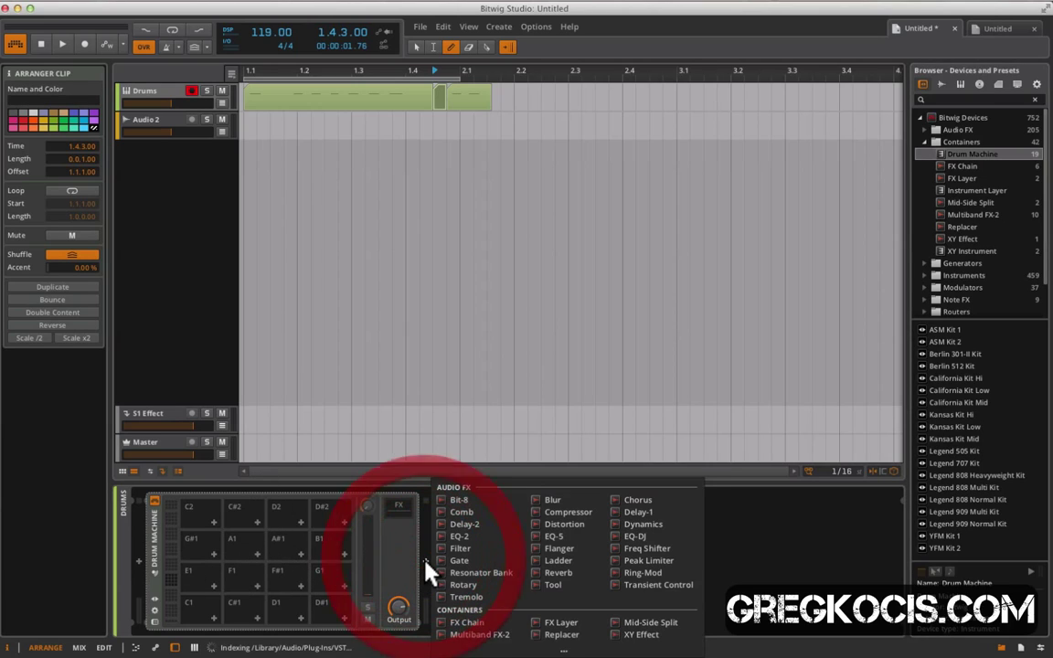
click(454, 503)
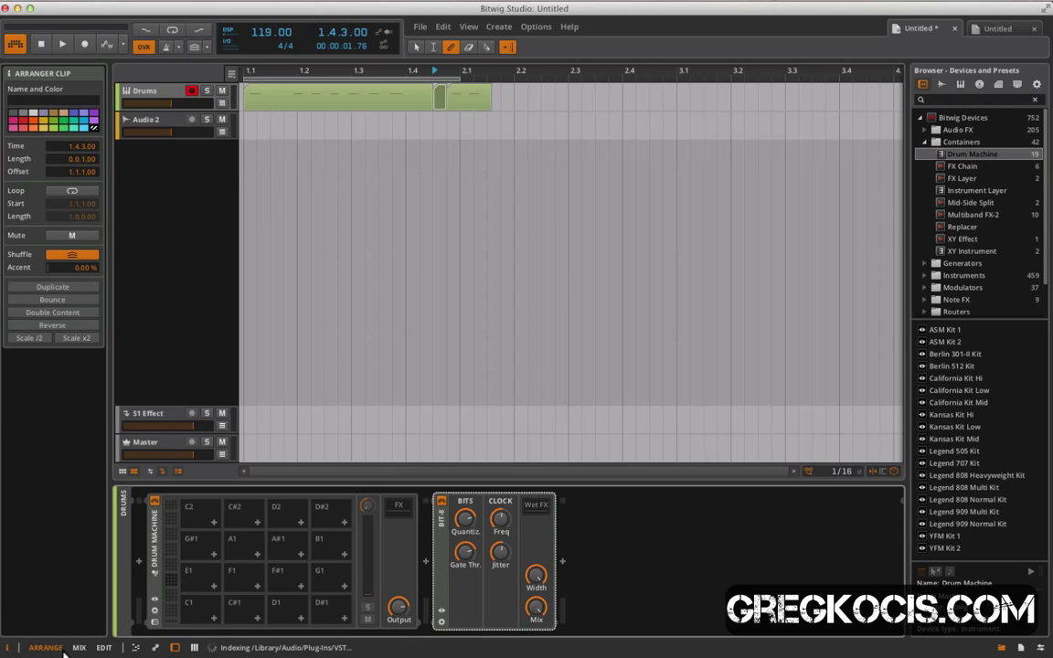
click(79, 647)
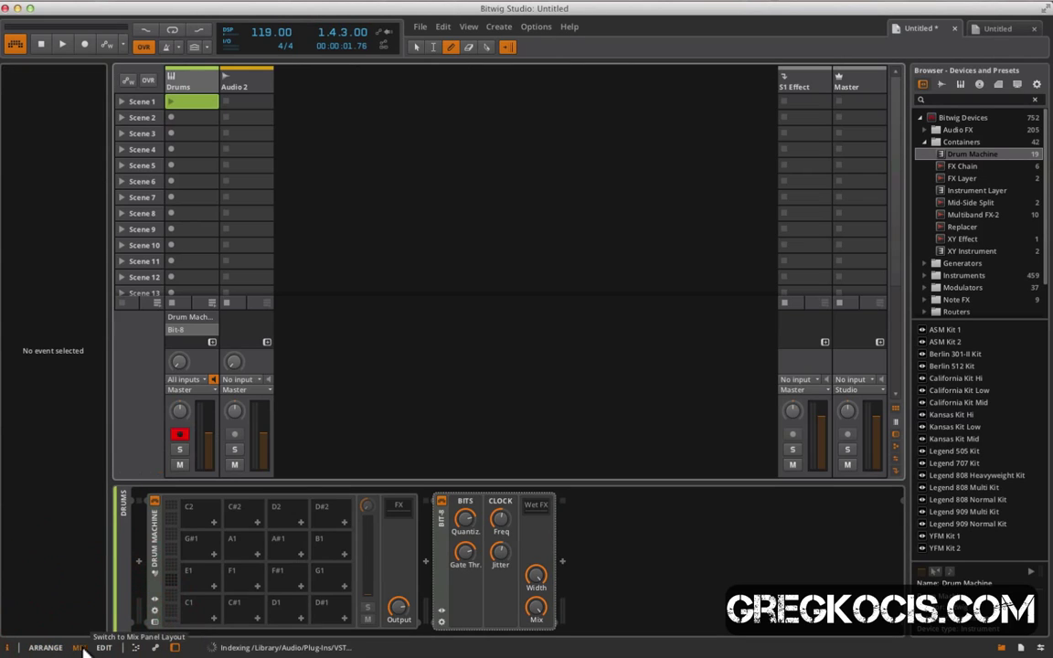
click(104, 648)
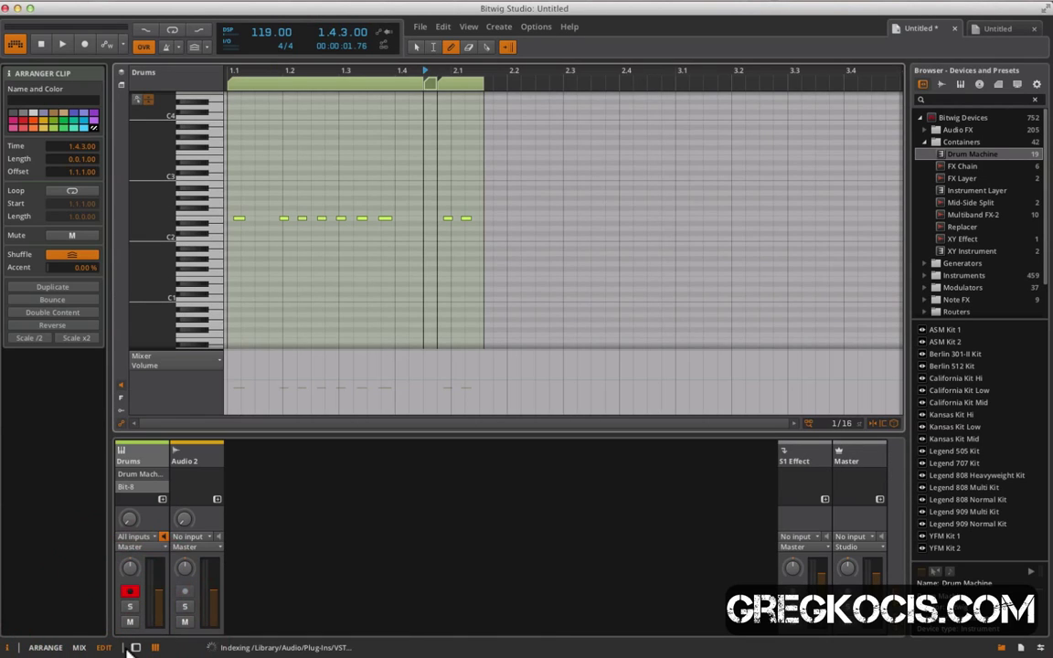
click(135, 647)
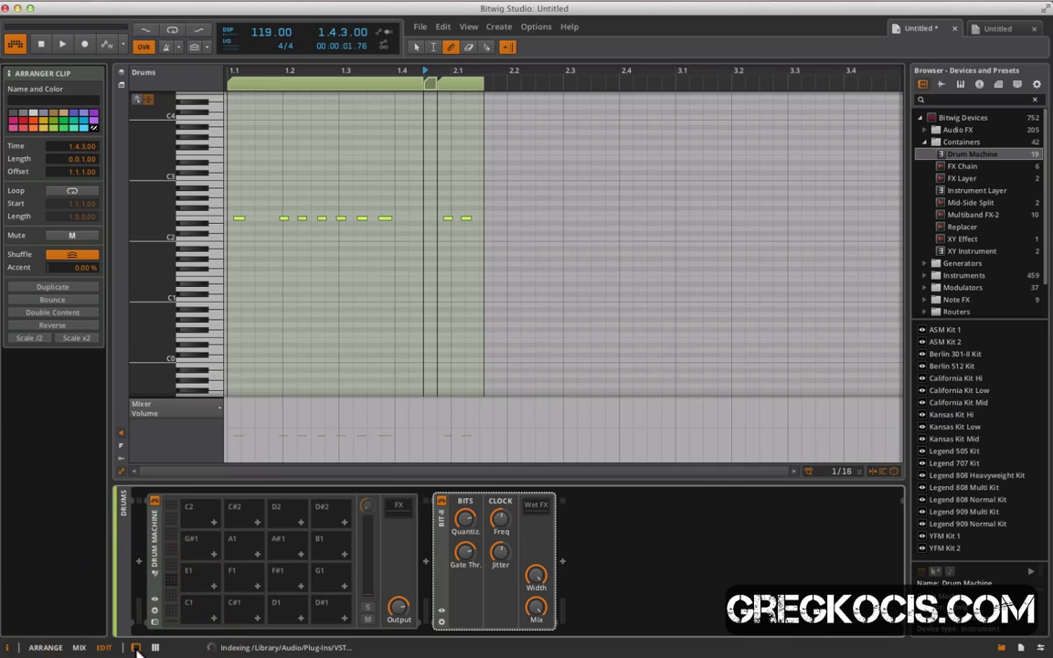
click(155, 647)
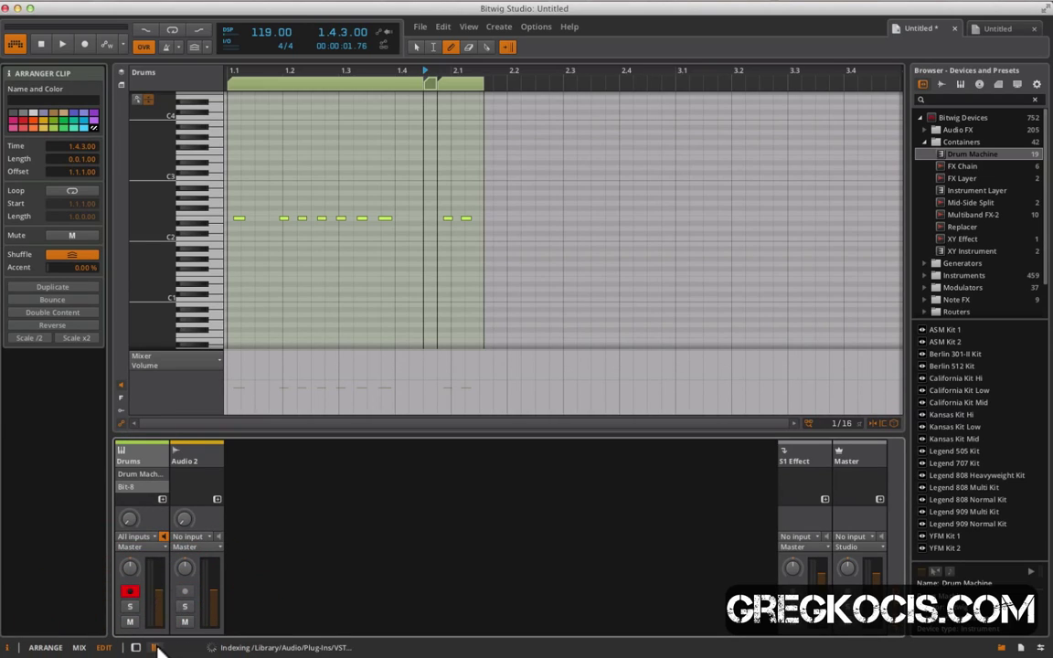
click(50, 647)
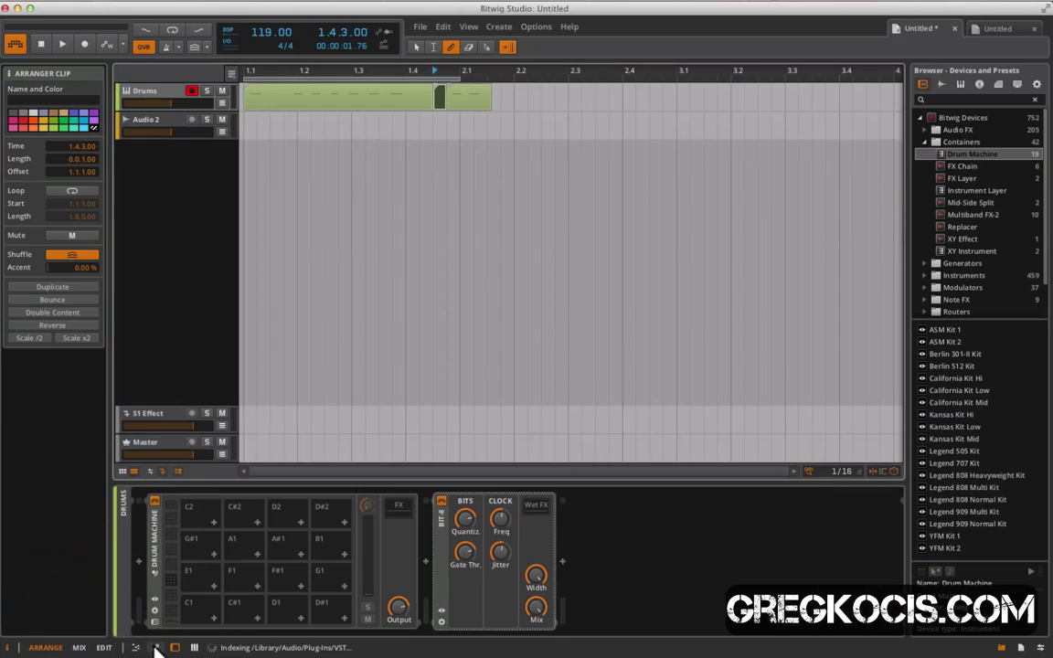
Show the clip launcher full-width without the timeline, then add tracks Inst 3 and Audio 4
click(122, 474)
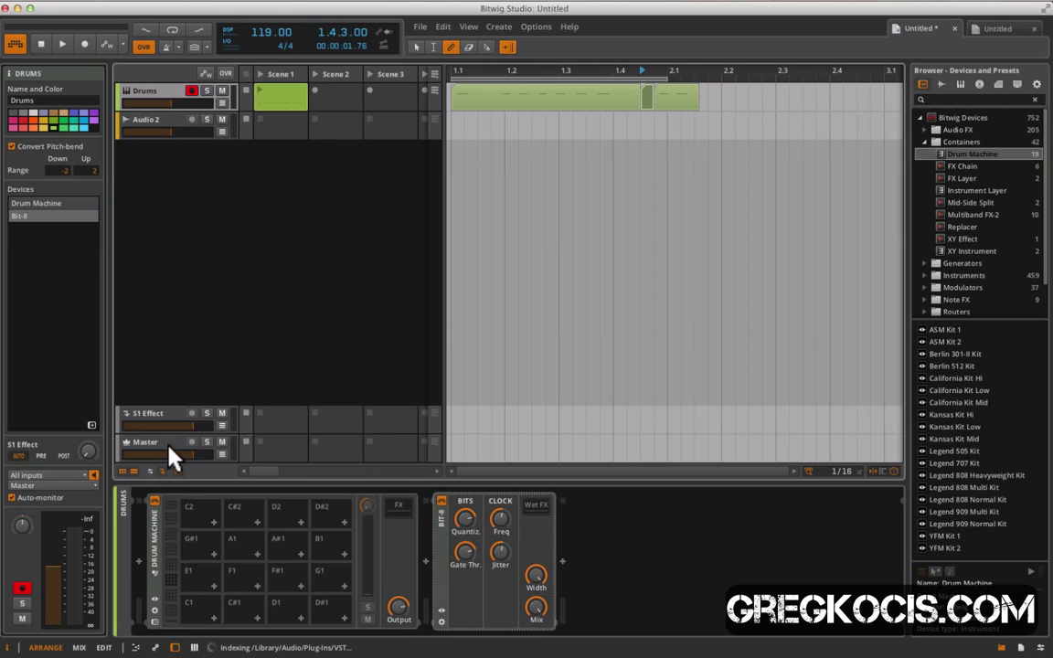
click(135, 471)
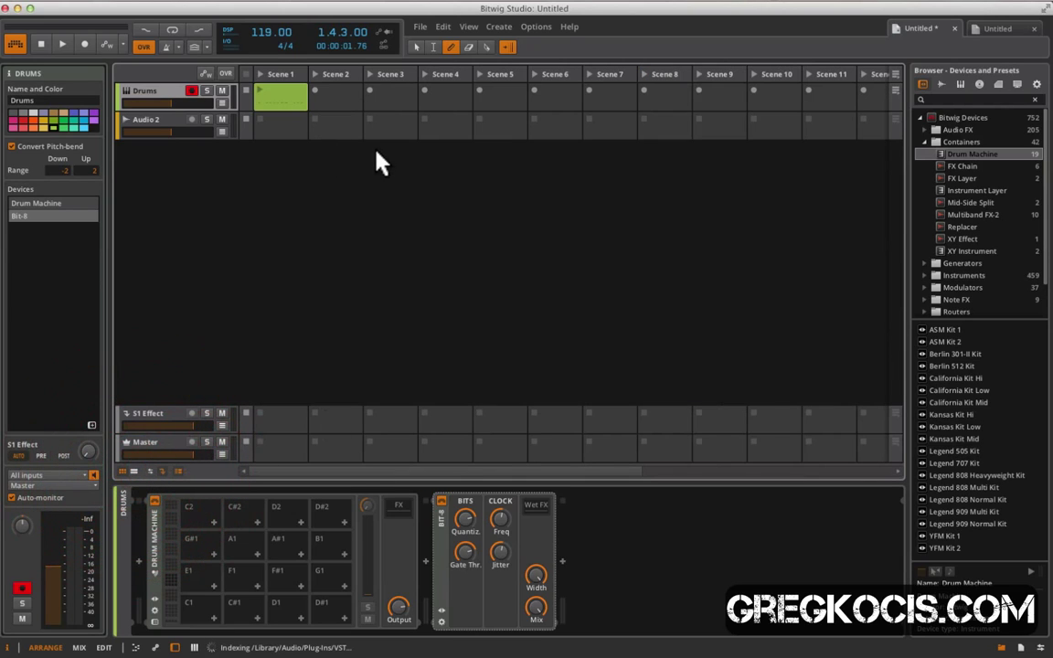
right_click(174, 163)
click(191, 167)
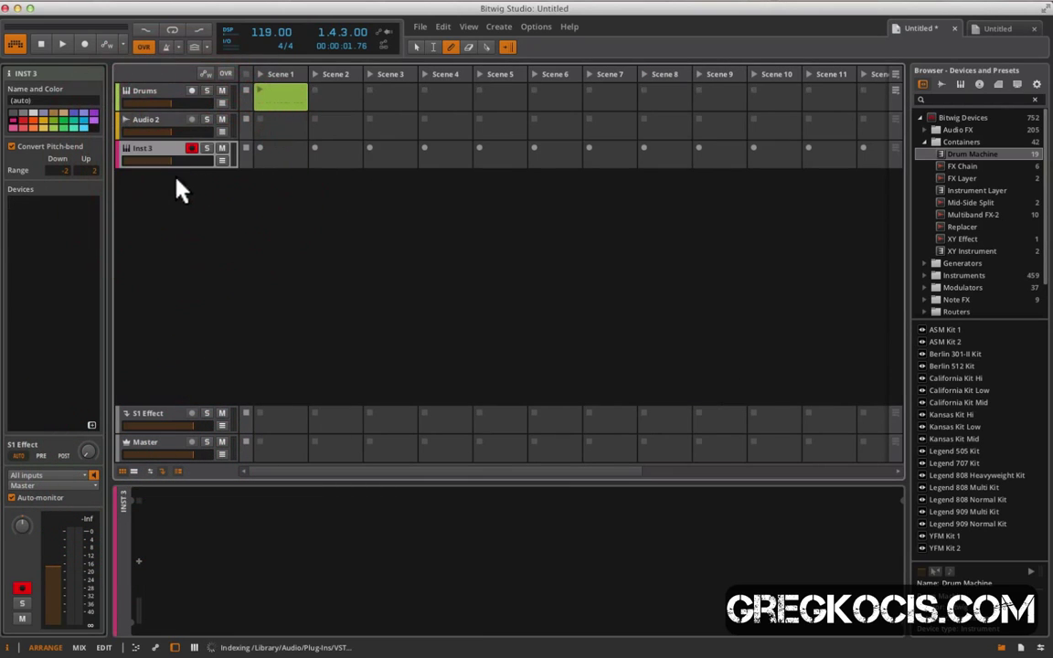
right_click(165, 210)
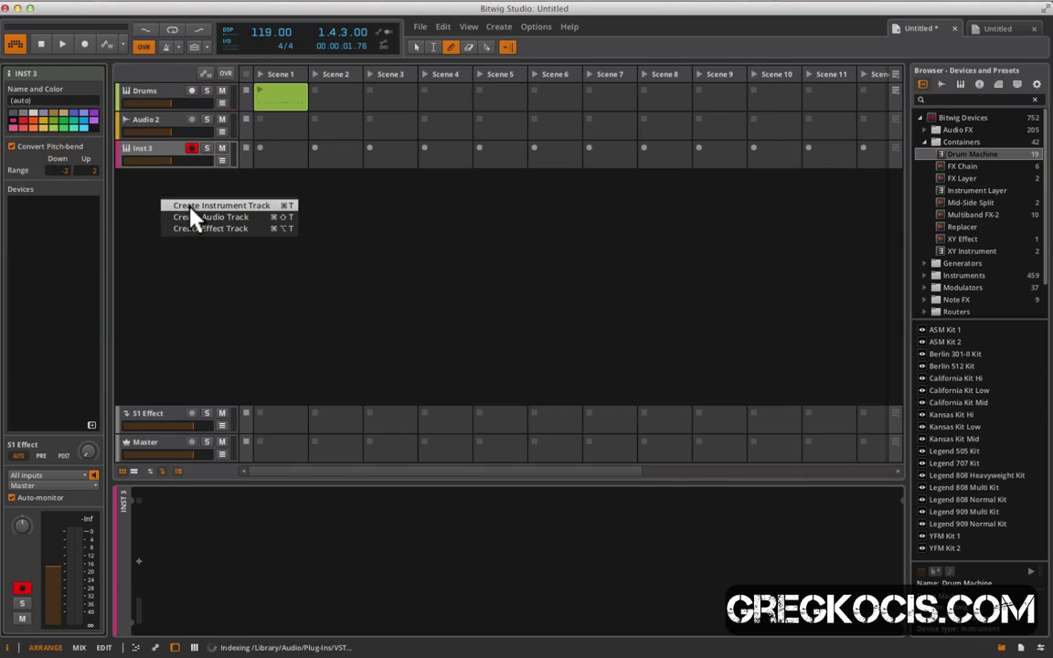
click(194, 219)
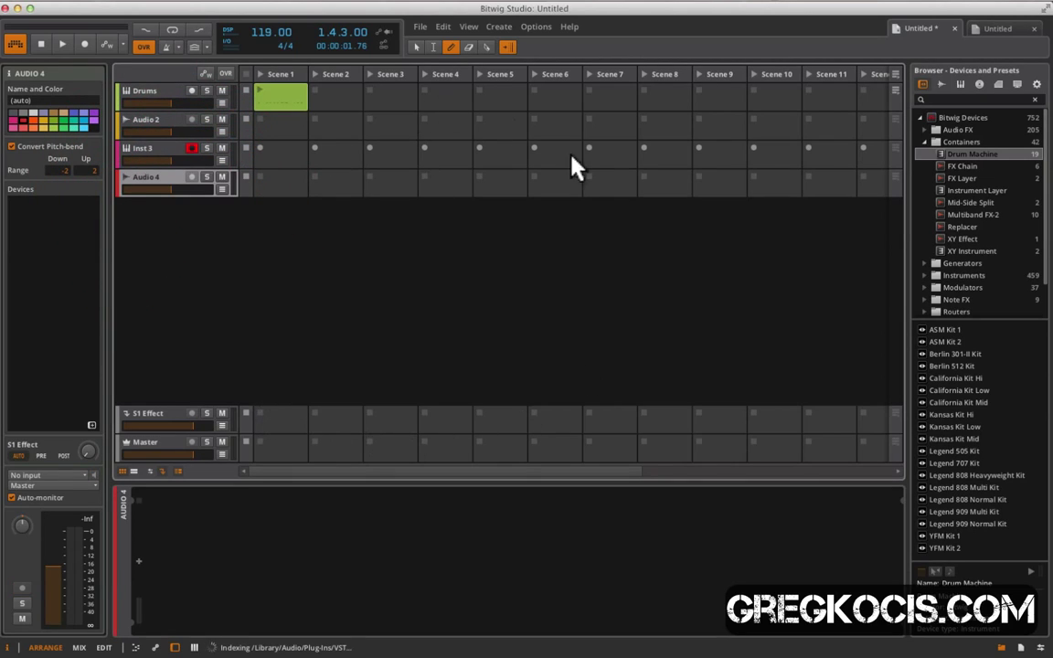
Launch Scene 1's Drums clip, re-show the arrangement timeline, then stop playback
click(261, 75)
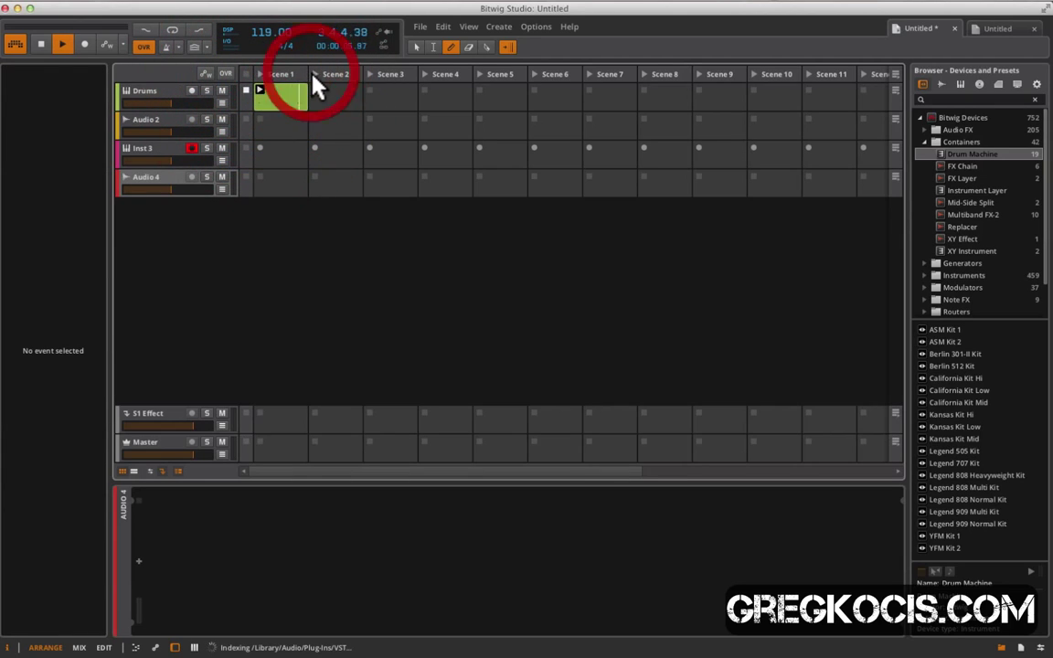
click(133, 471)
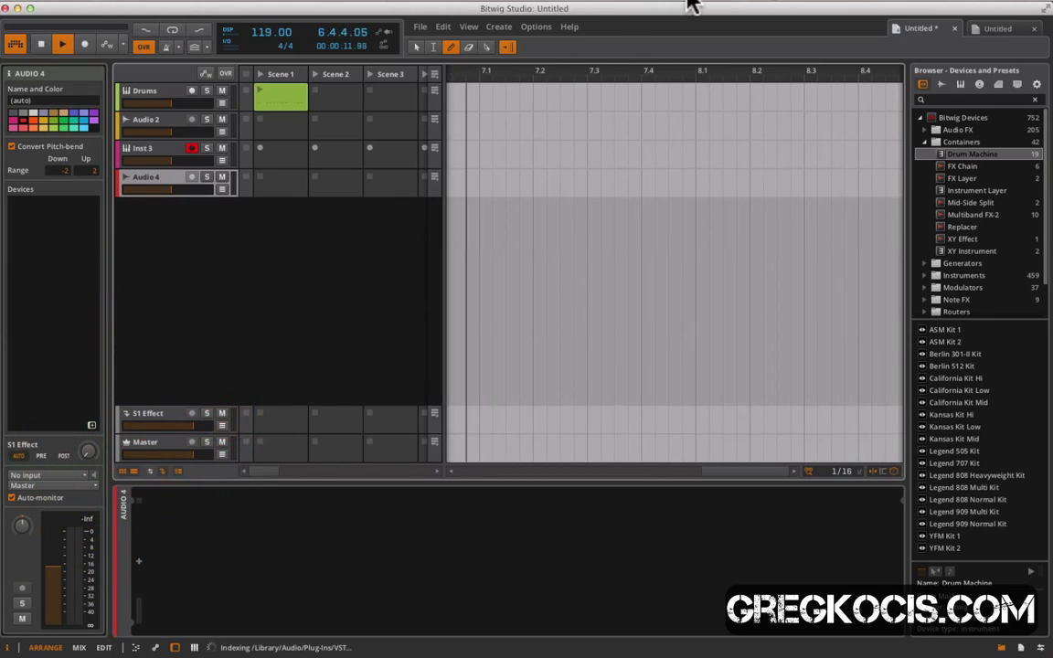
key(space)
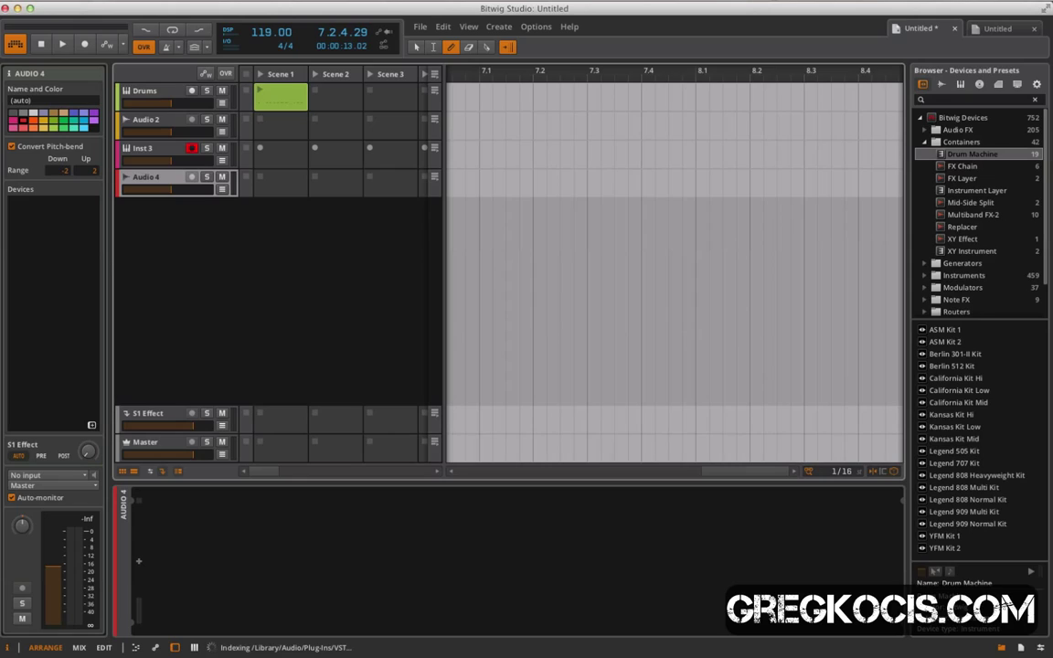